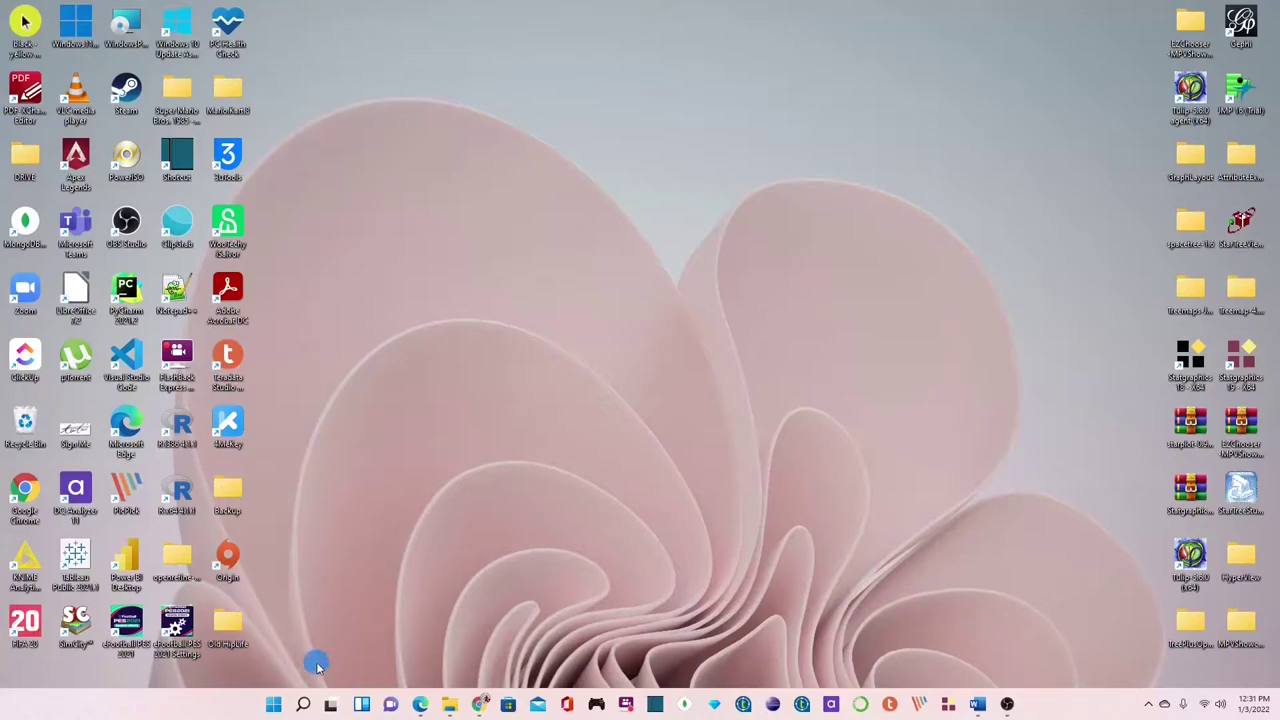
Launch Excel and create a blank workbook.
{"action": "left_click", "coordinate": [302, 705]}
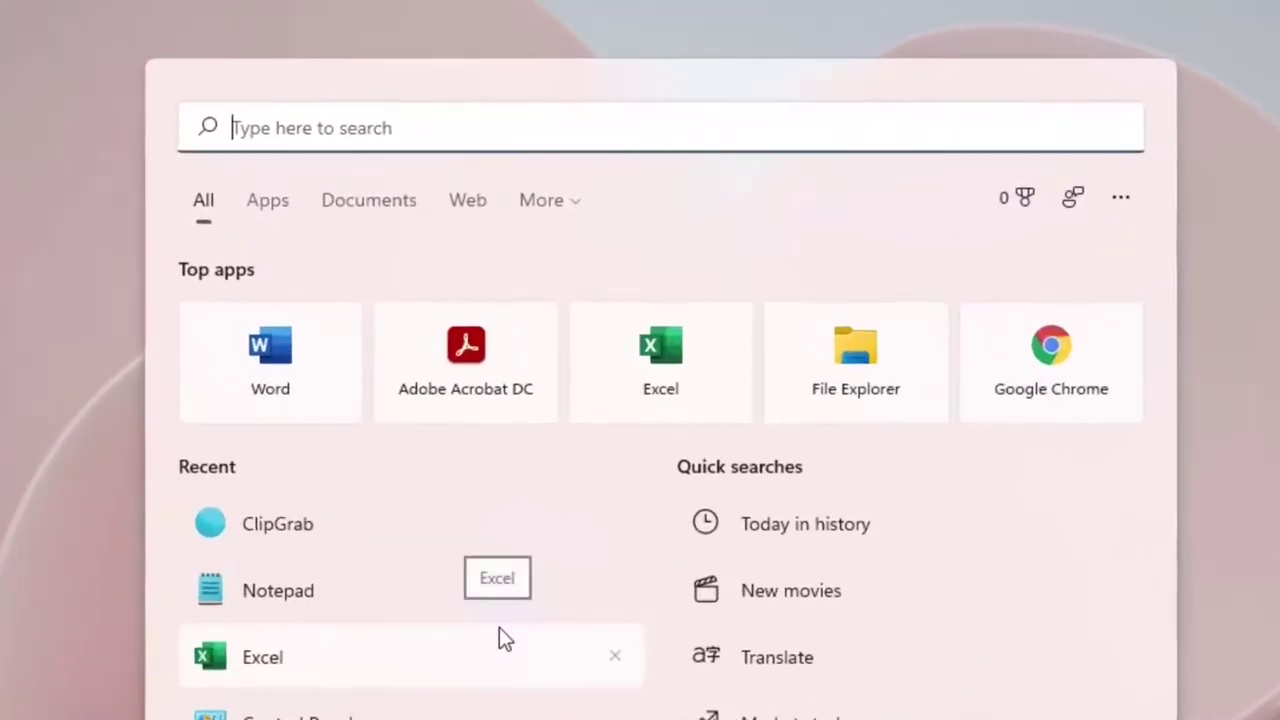
{"action": "type", "text": "excel"}
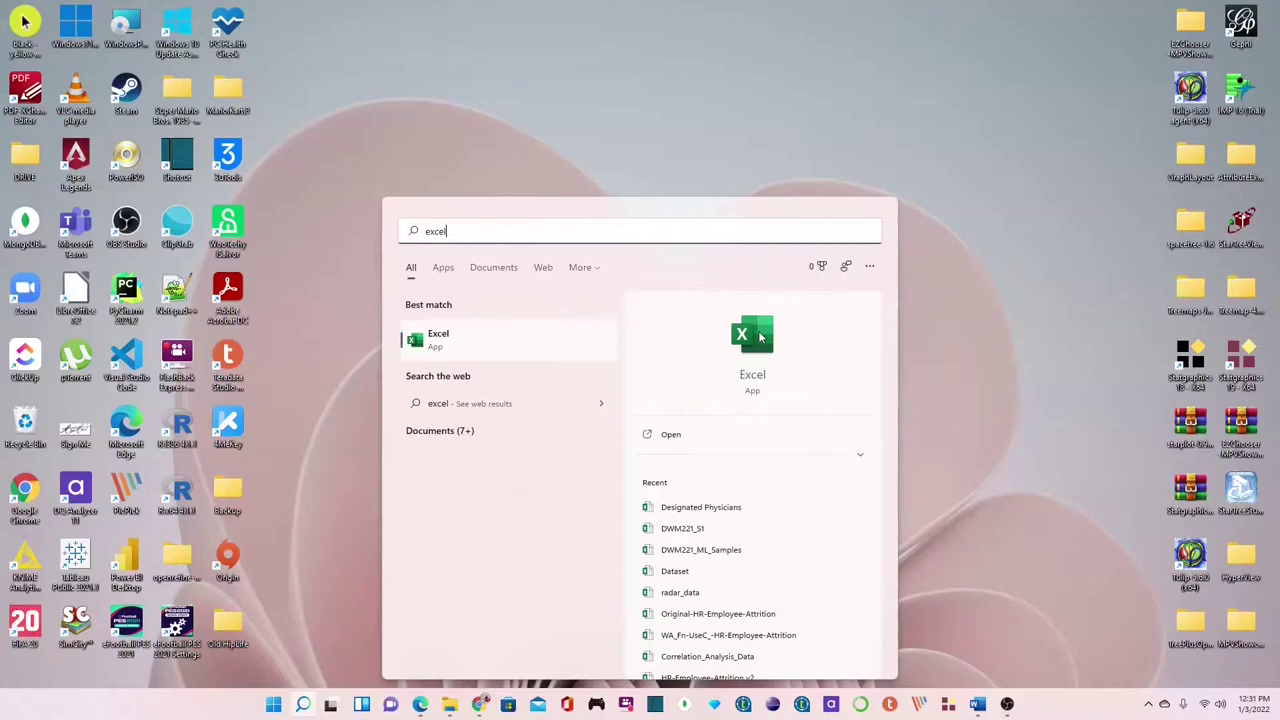
{"action": "left_click", "coordinate": [759, 337]}
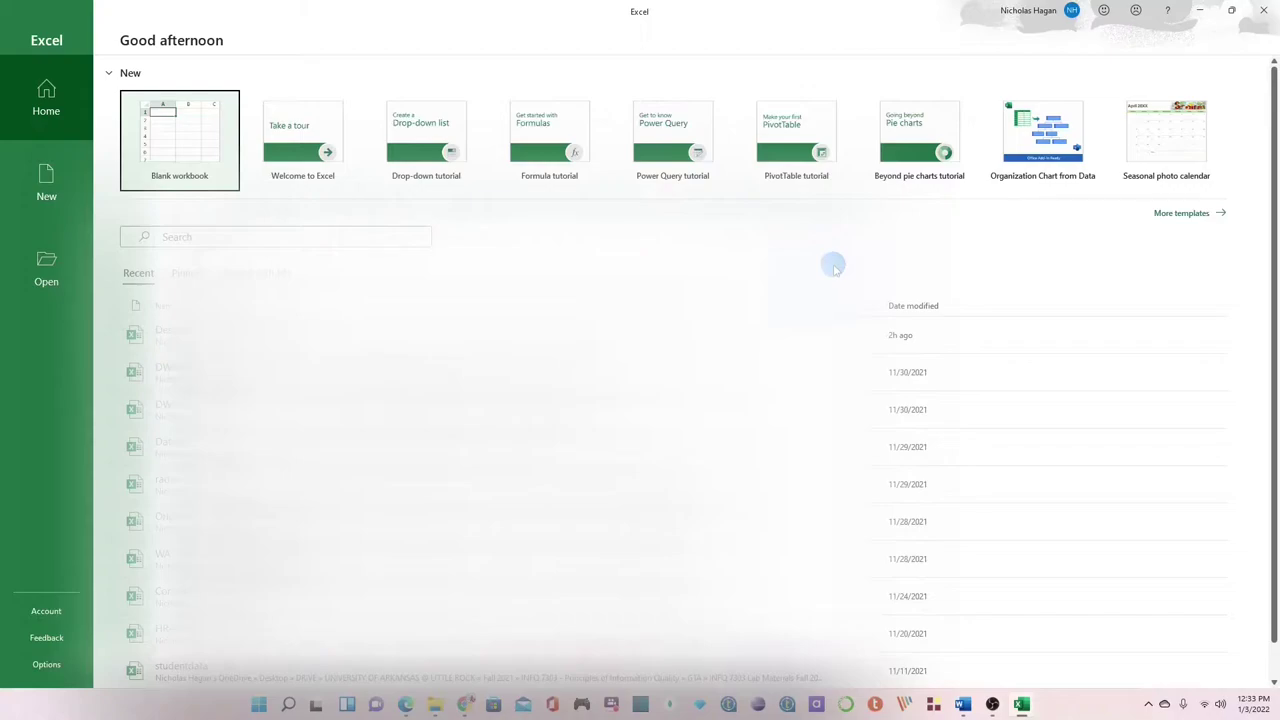
{"action": "left_click", "coordinate": [1164, 212]}
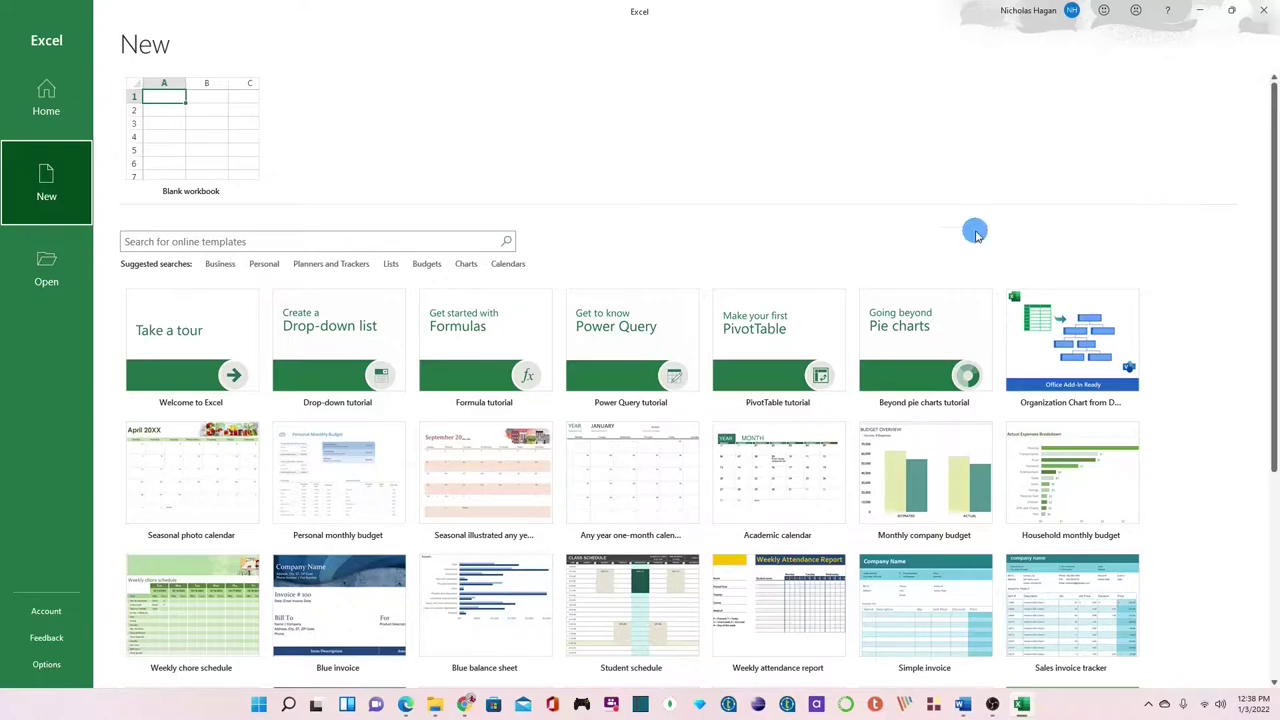
{"action": "left_click", "coordinate": [205, 128]}
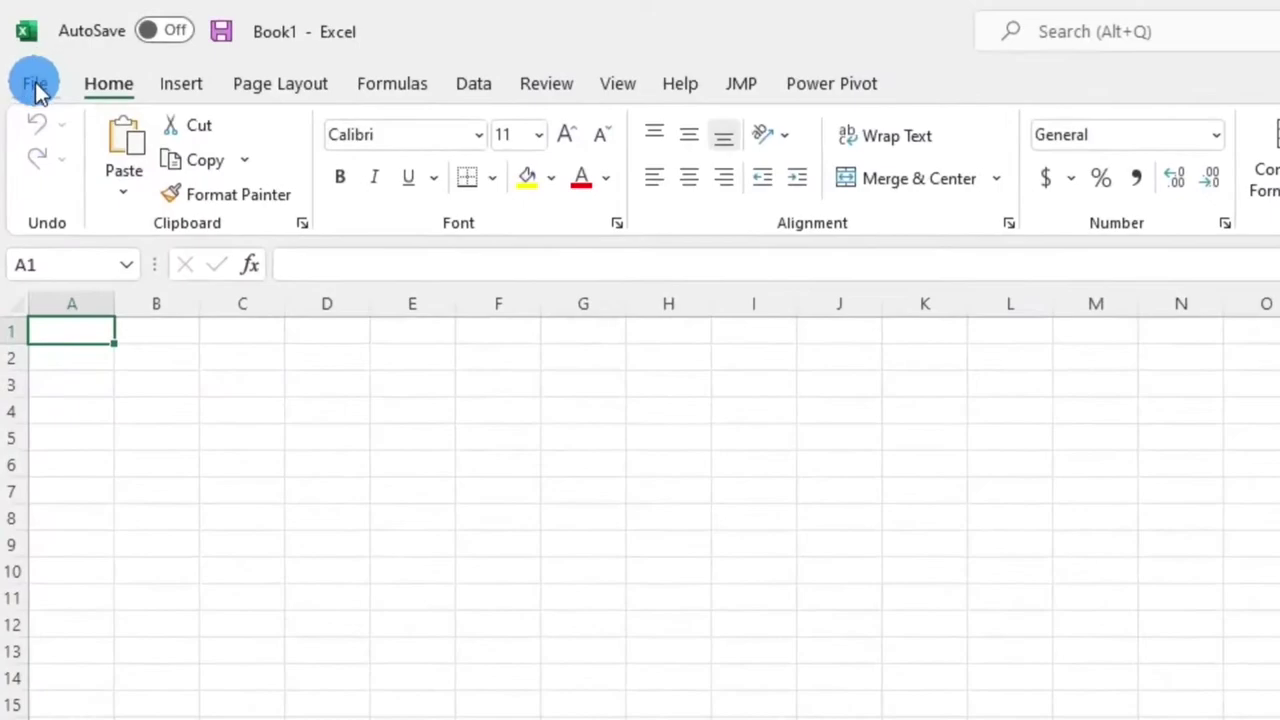
Review the workbook's information page with all document properties expanded, and return to the worksheet.
{"action": "left_click", "coordinate": [35, 82]}
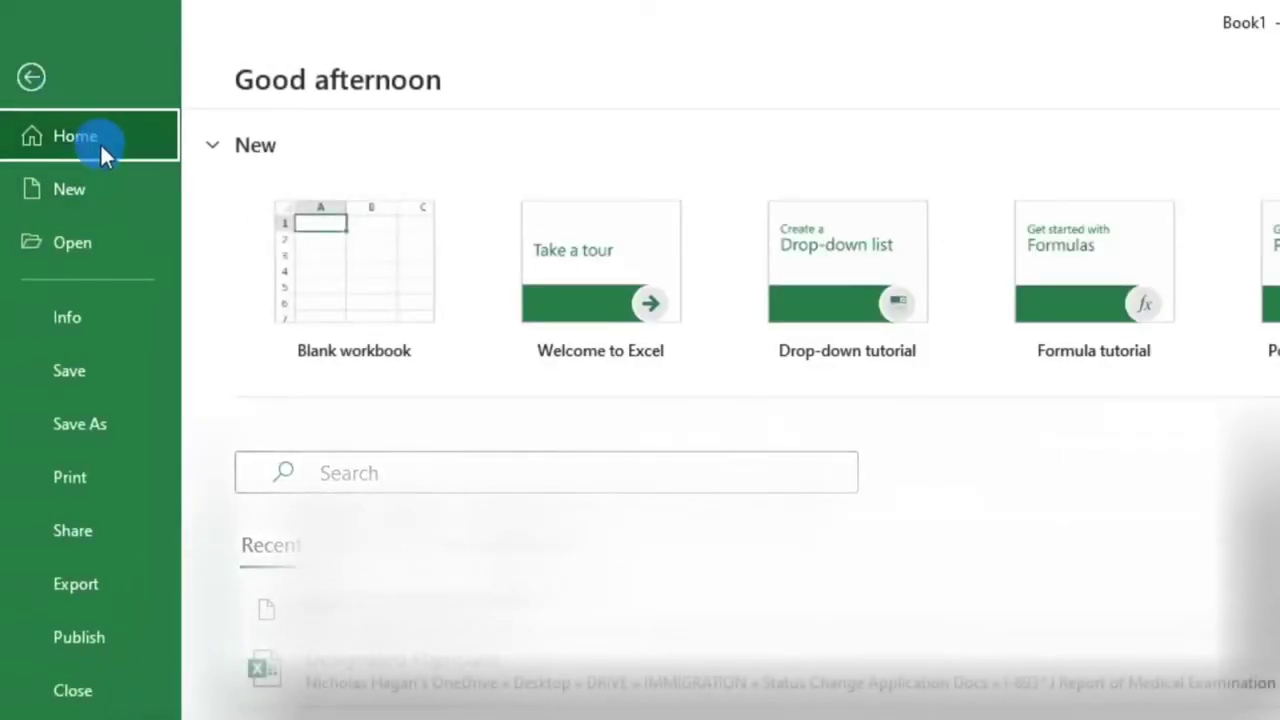
{"action": "left_click", "coordinate": [84, 174]}
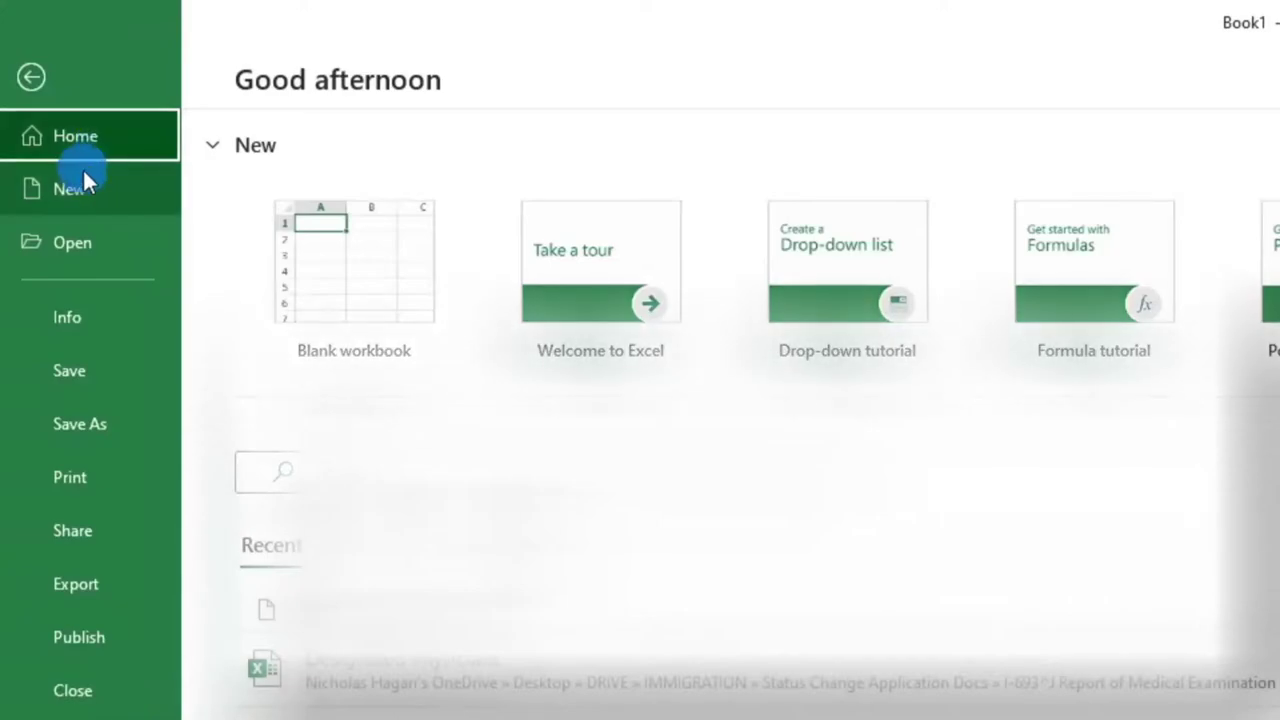
{"action": "left_click", "coordinate": [93, 319]}
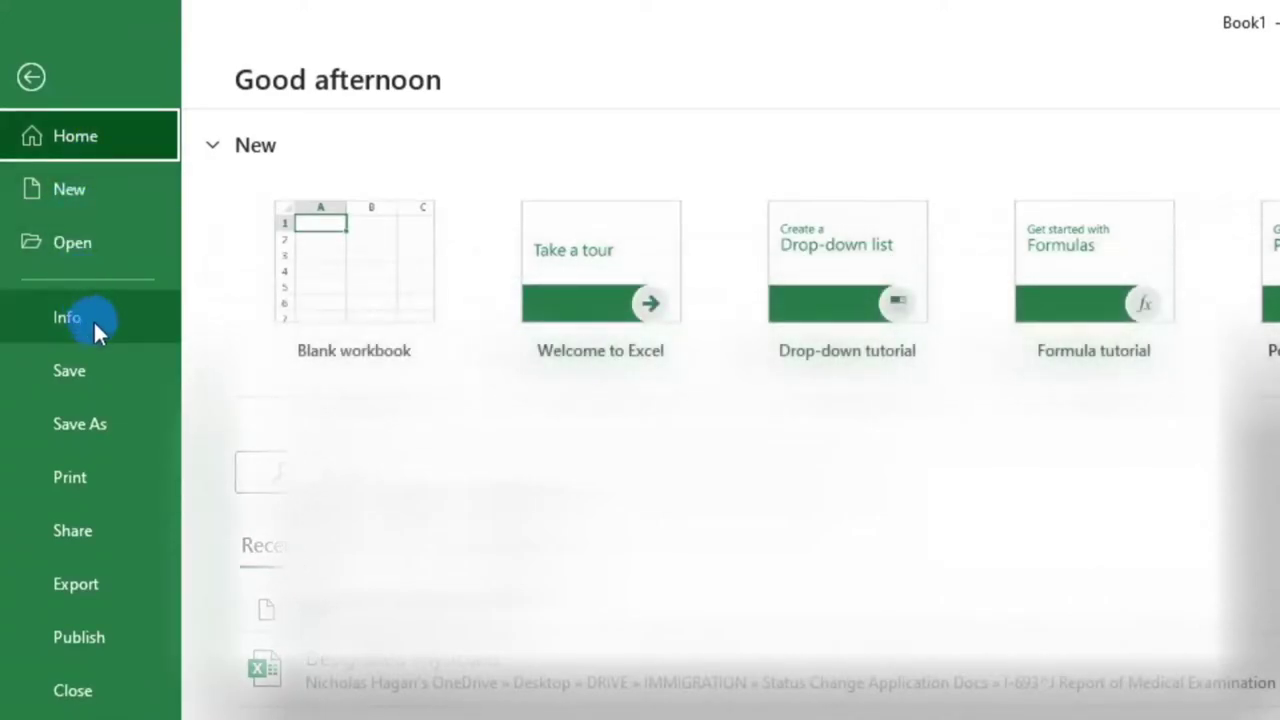
{"action": "left_click", "coordinate": [118, 434]}
{"action": "left_click", "coordinate": [77, 487]}
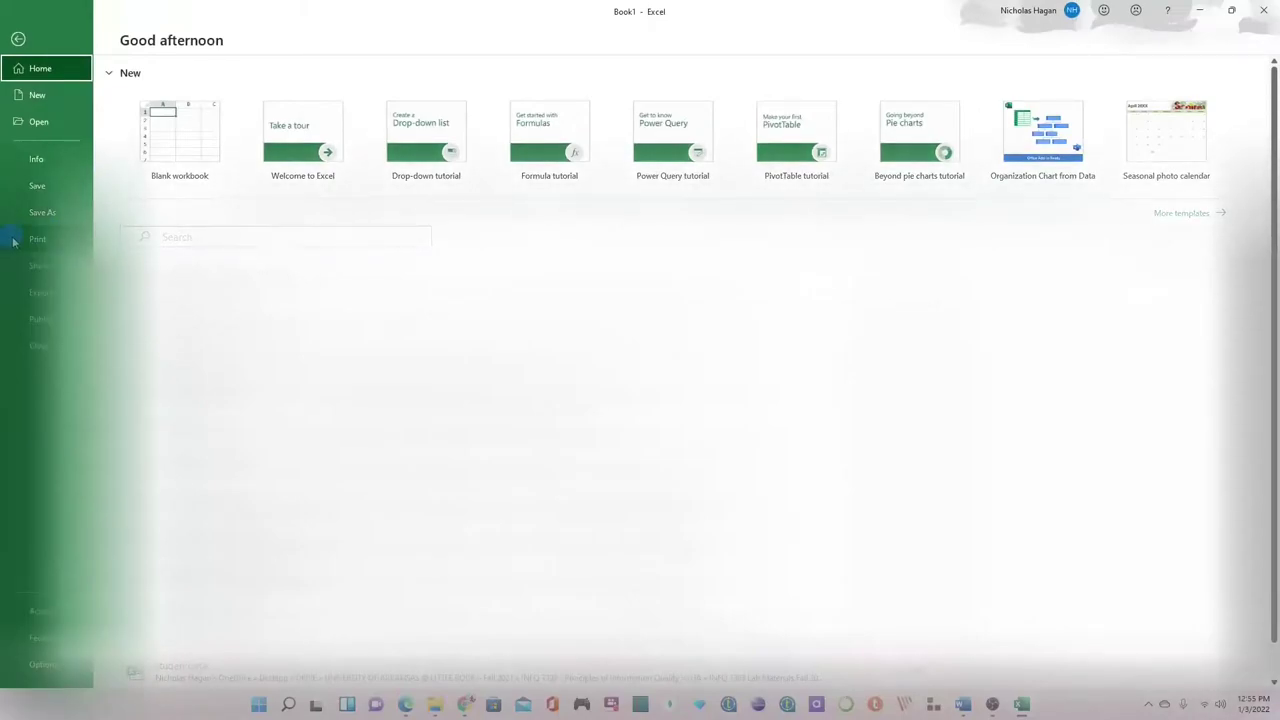
{"action": "left_click", "coordinate": [49, 159]}
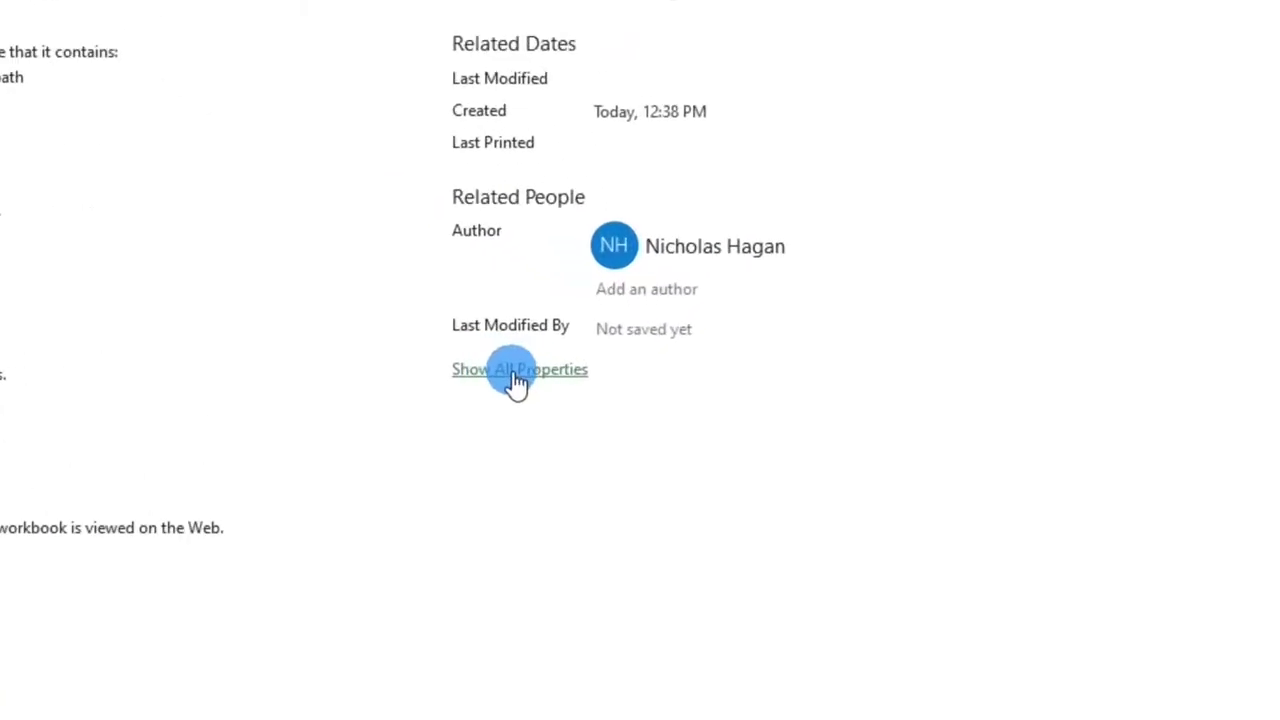
{"action": "left_click", "coordinate": [515, 380]}
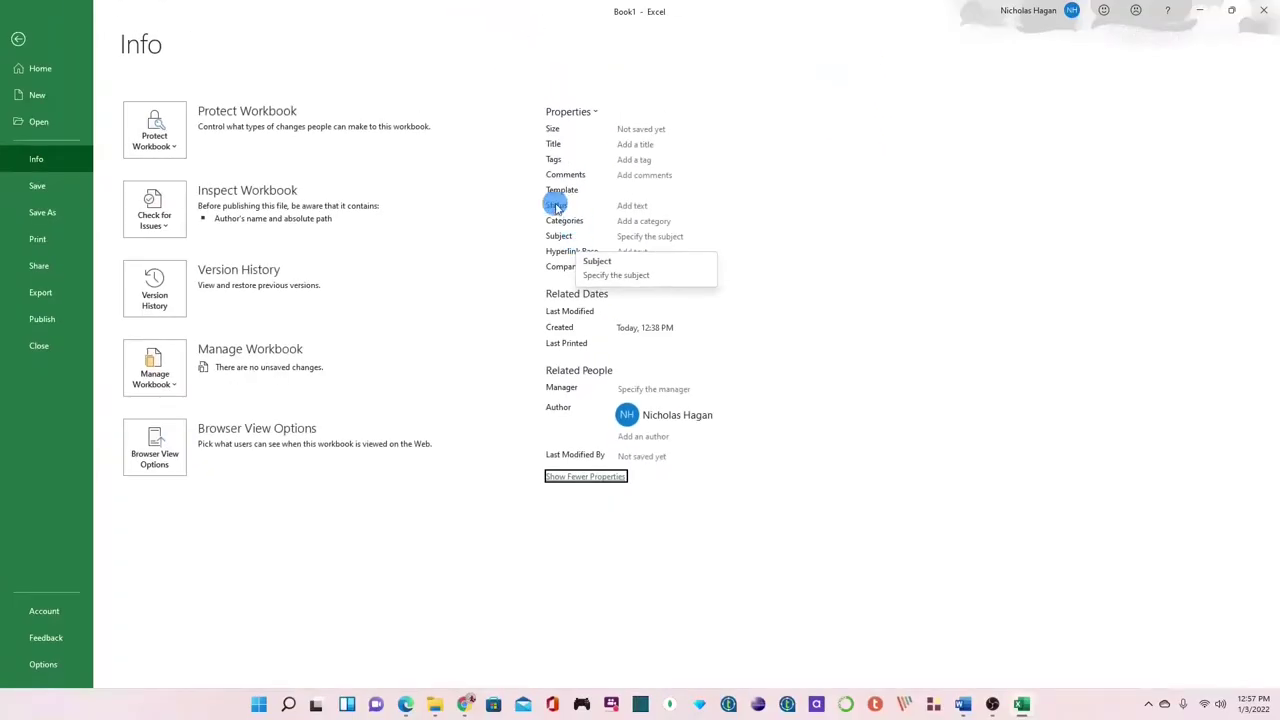
{"action": "left_click", "coordinate": [19, 40]}
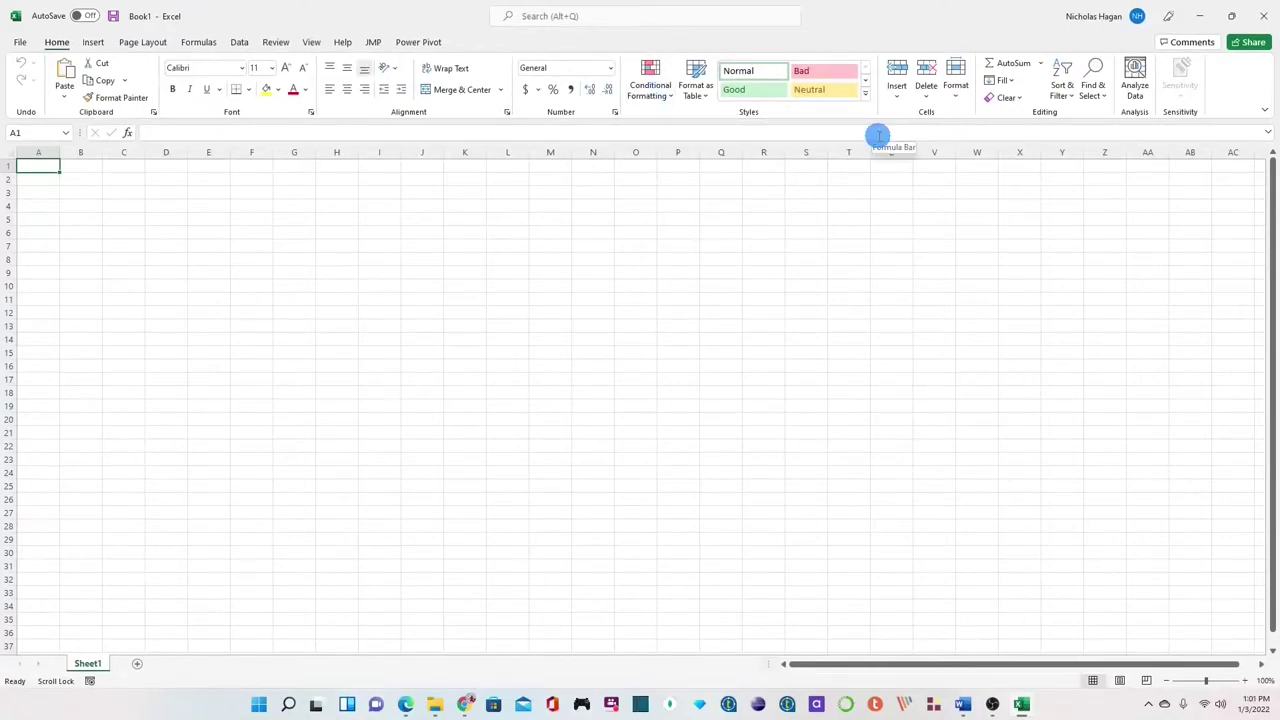
Review the available commands for inserting, deleting and formatting cells, rows, columns and sheets.
{"action": "left_click", "coordinate": [897, 95]}
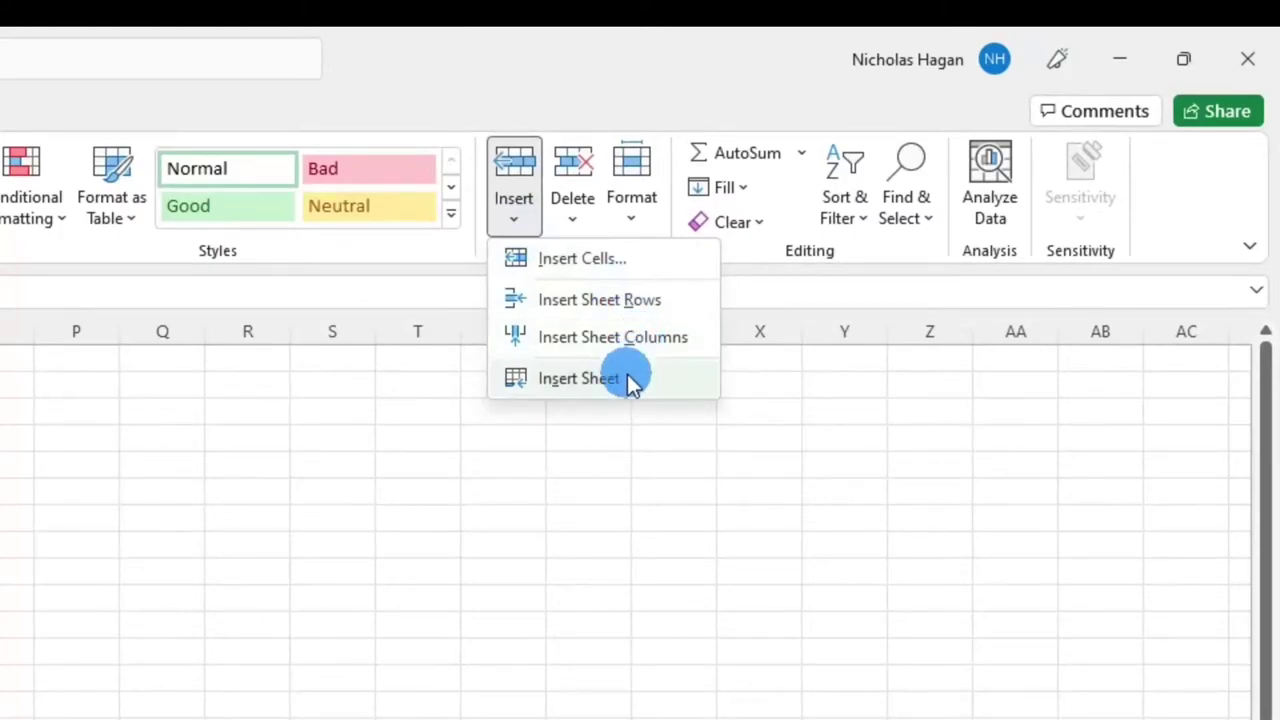
{"action": "left_click", "coordinate": [575, 212]}
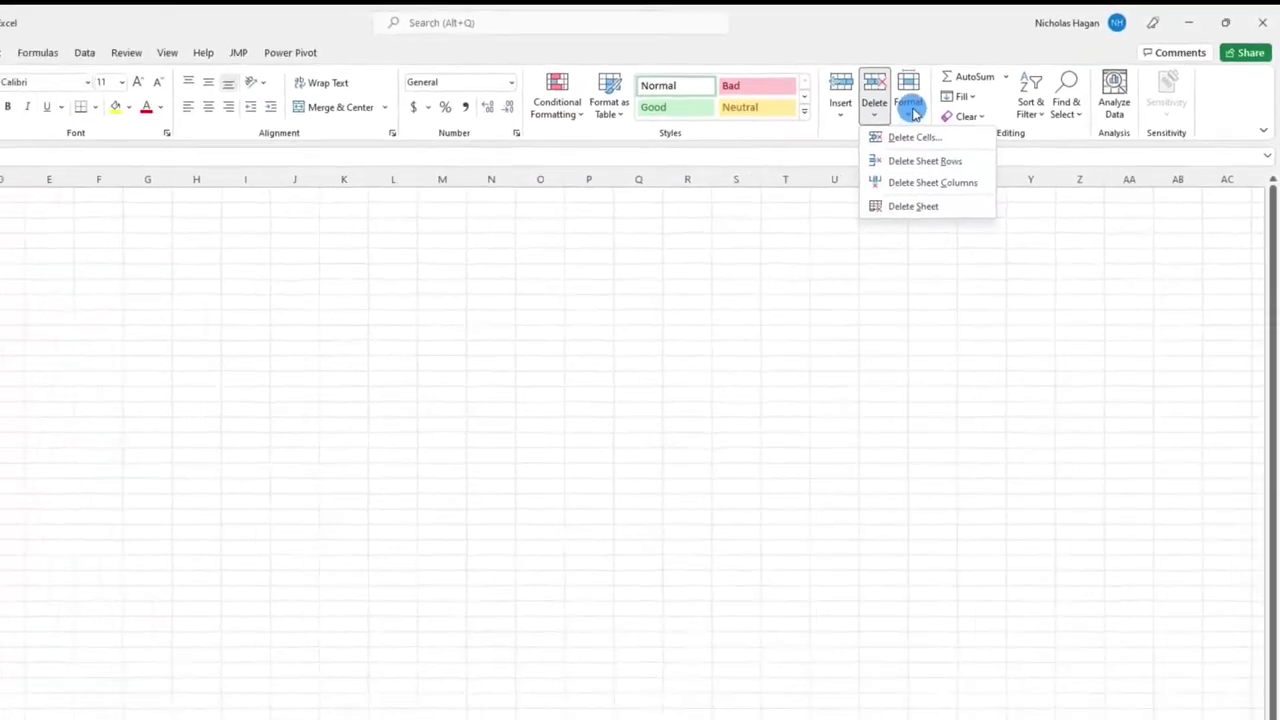
{"action": "left_click", "coordinate": [918, 110]}
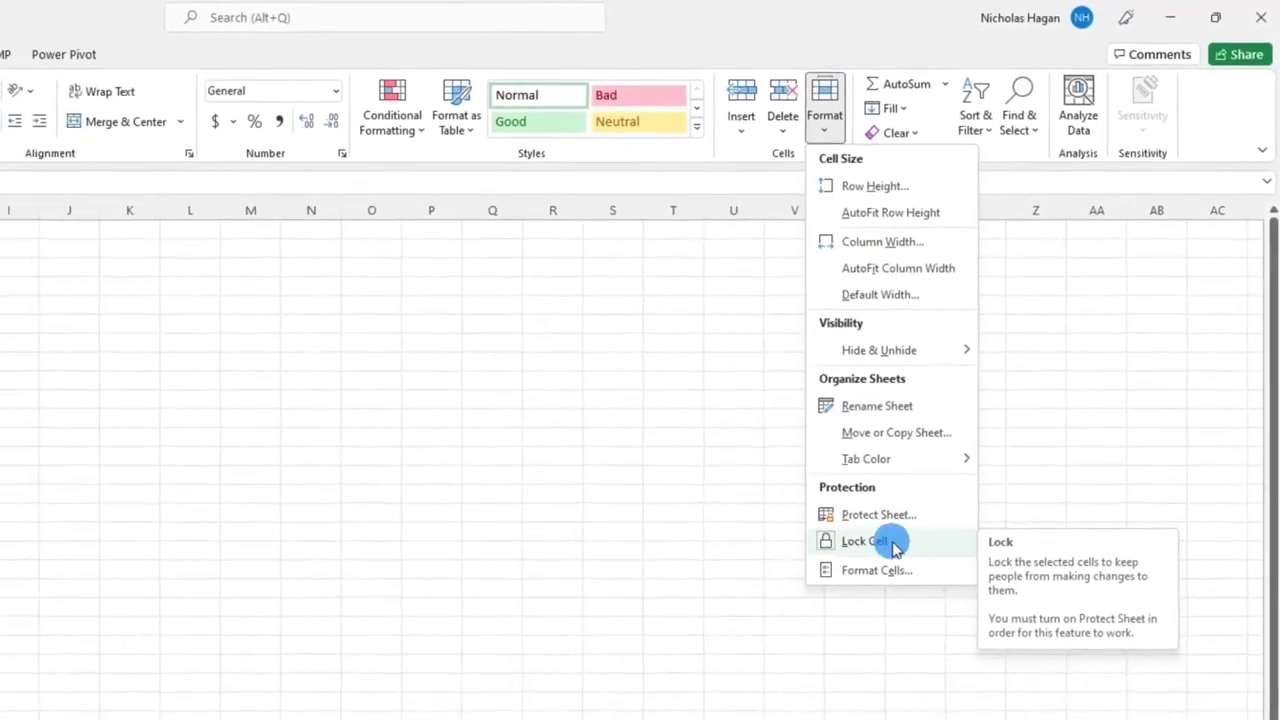
{"action": "left_click", "coordinate": [958, 95]}
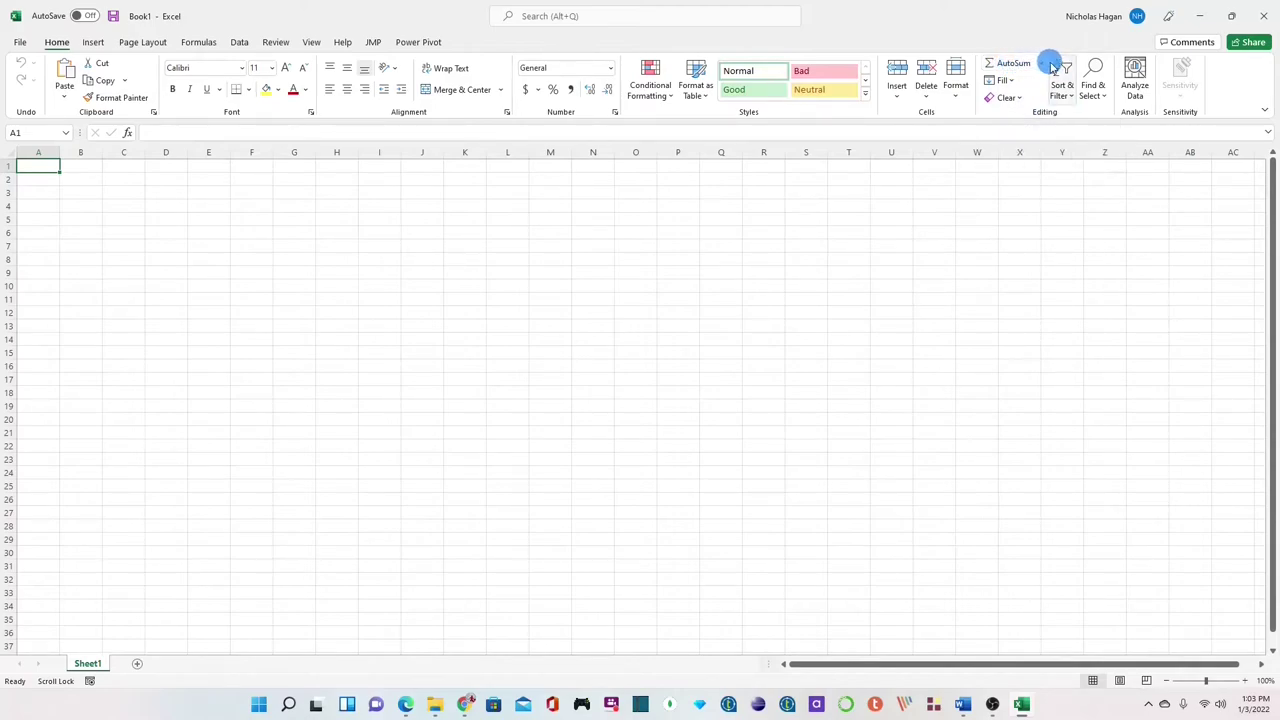
Review the AutoSum functions and the Insert Function dialog, and close it without inserting anything.
{"action": "left_click", "coordinate": [1043, 65]}
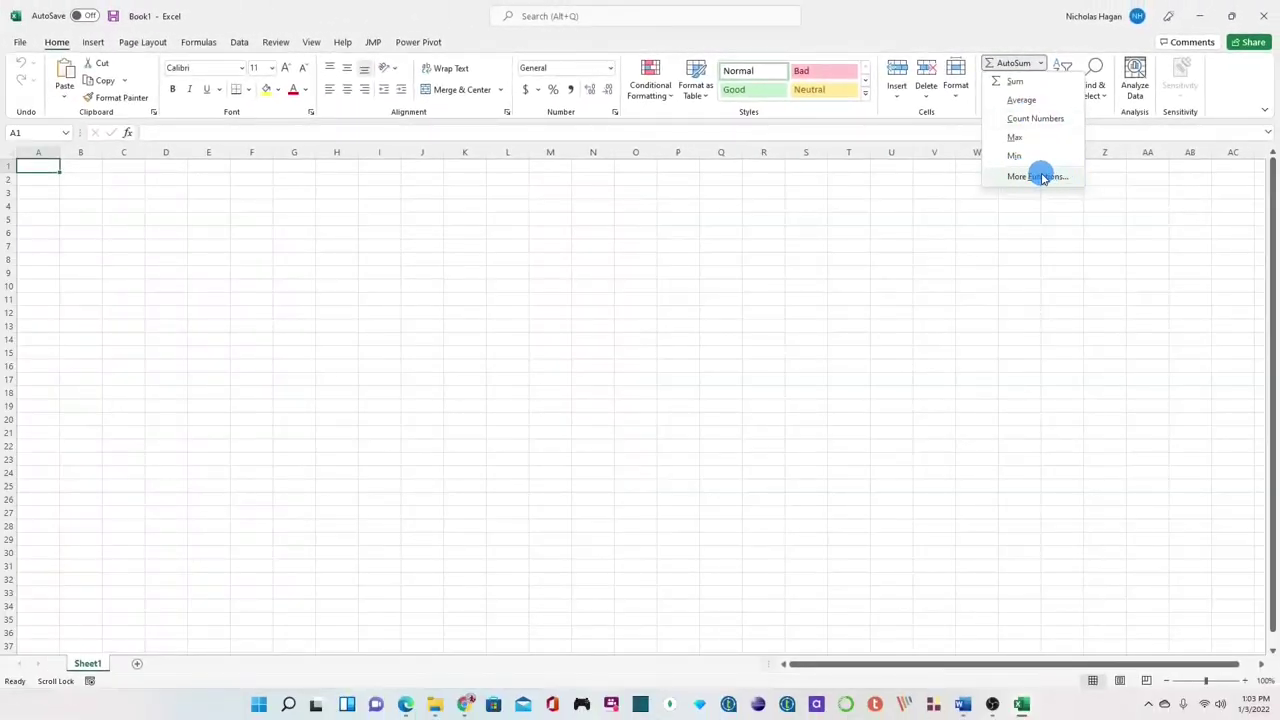
{"action": "left_click", "coordinate": [1041, 177]}
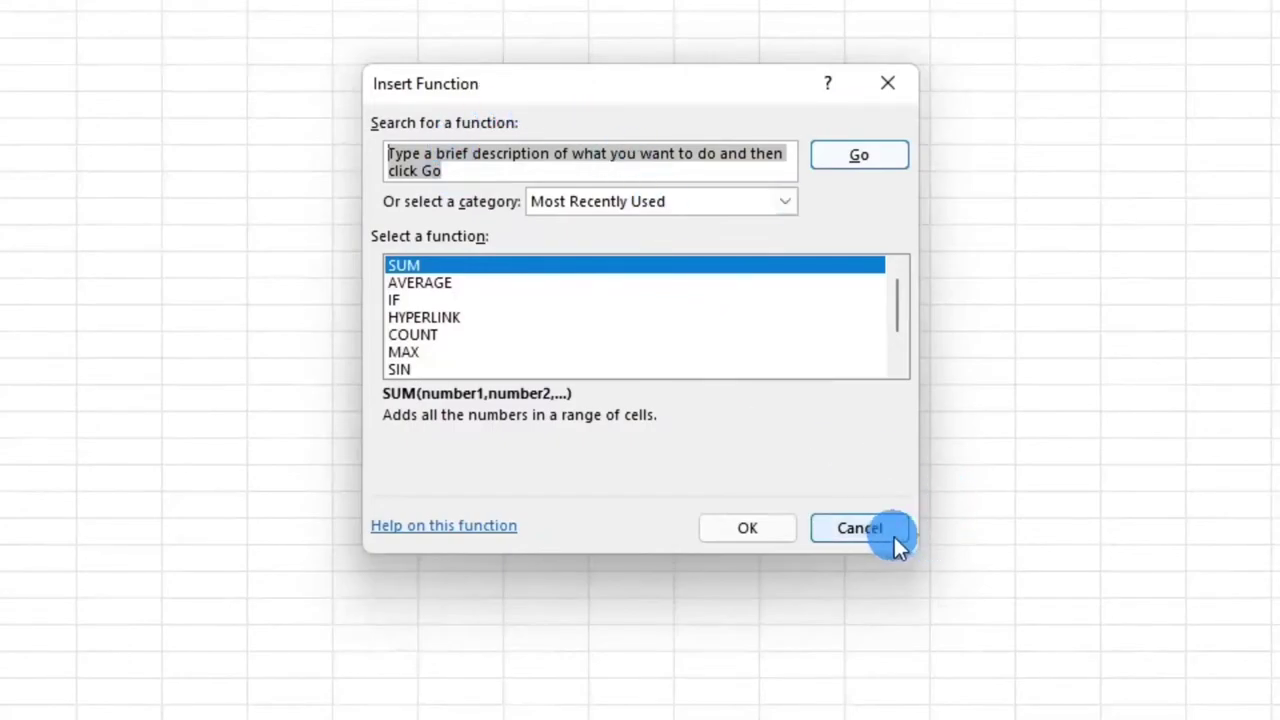
{"action": "left_click", "coordinate": [860, 530]}
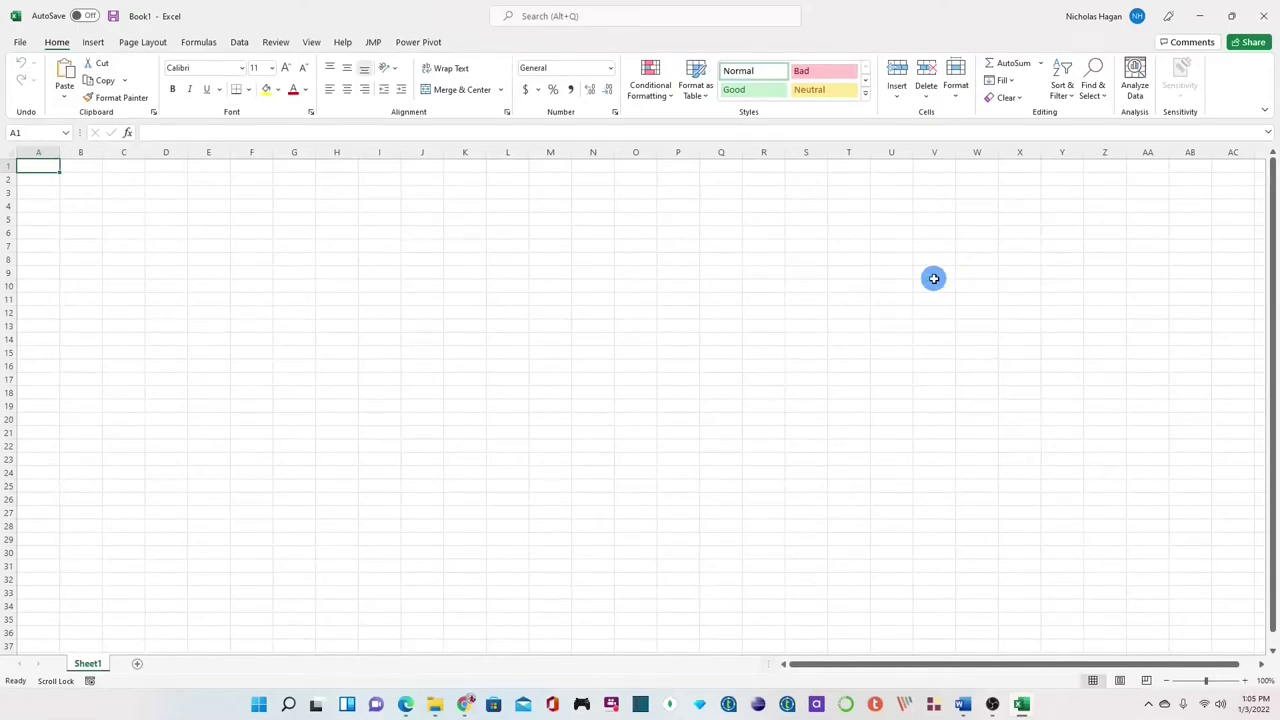
Examine the grid's structure by selecting columns A to D one by one, row 1 and cell D11.
{"action": "left_click", "coordinate": [294, 365]}
{"action": "left_click", "coordinate": [40, 152]}
{"action": "left_click", "coordinate": [86, 152]}
{"action": "left_click", "coordinate": [119, 152]}
{"action": "left_click", "coordinate": [154, 150]}
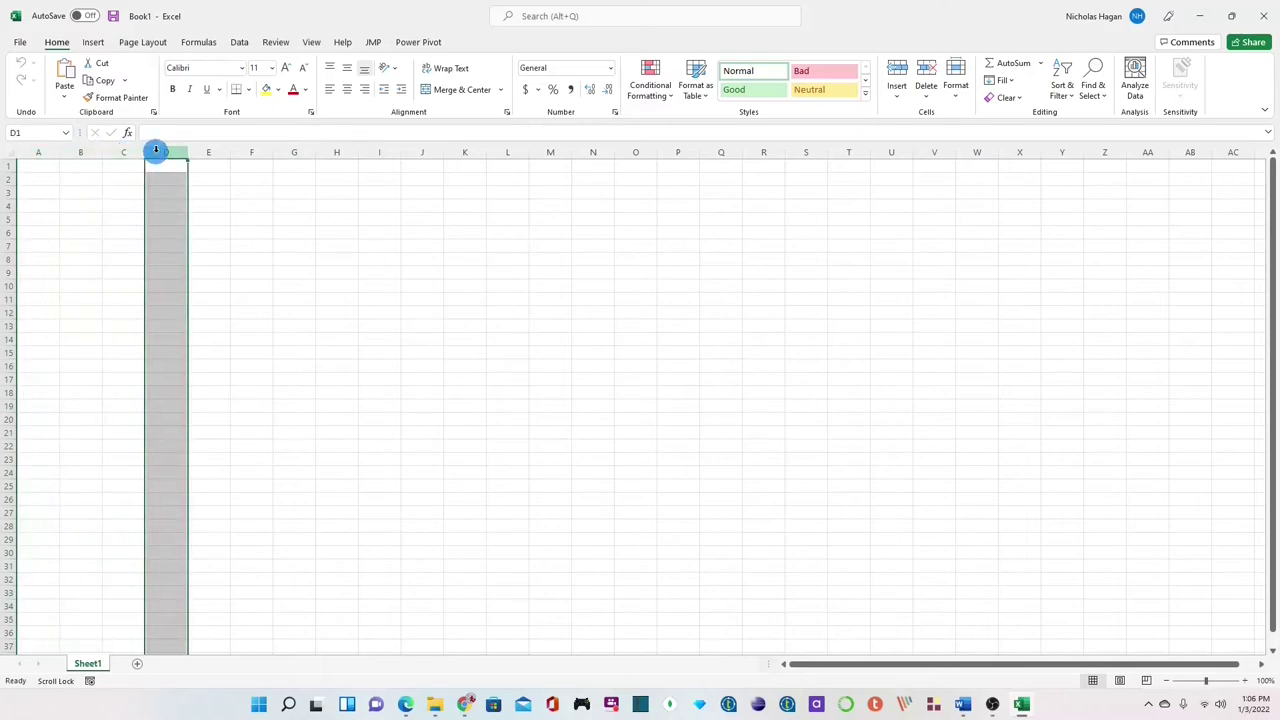
{"action": "left_click", "coordinate": [8, 166]}
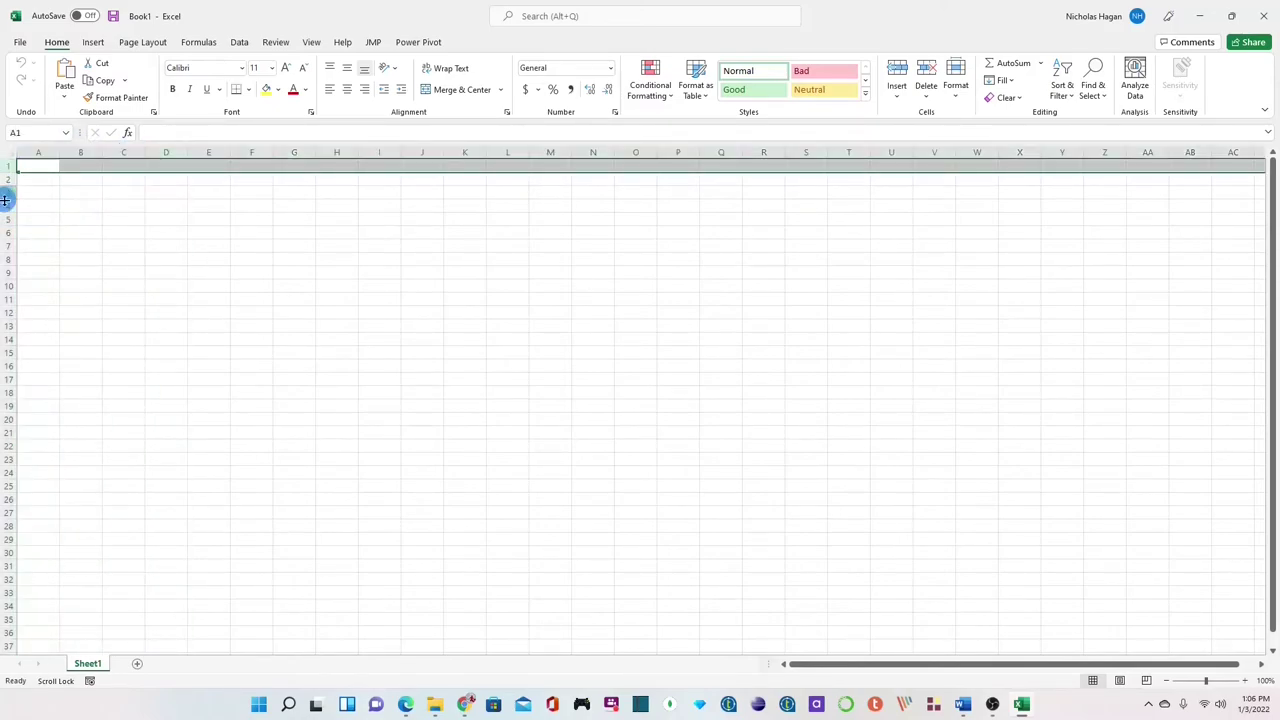
{"action": "left_click", "coordinate": [166, 299]}
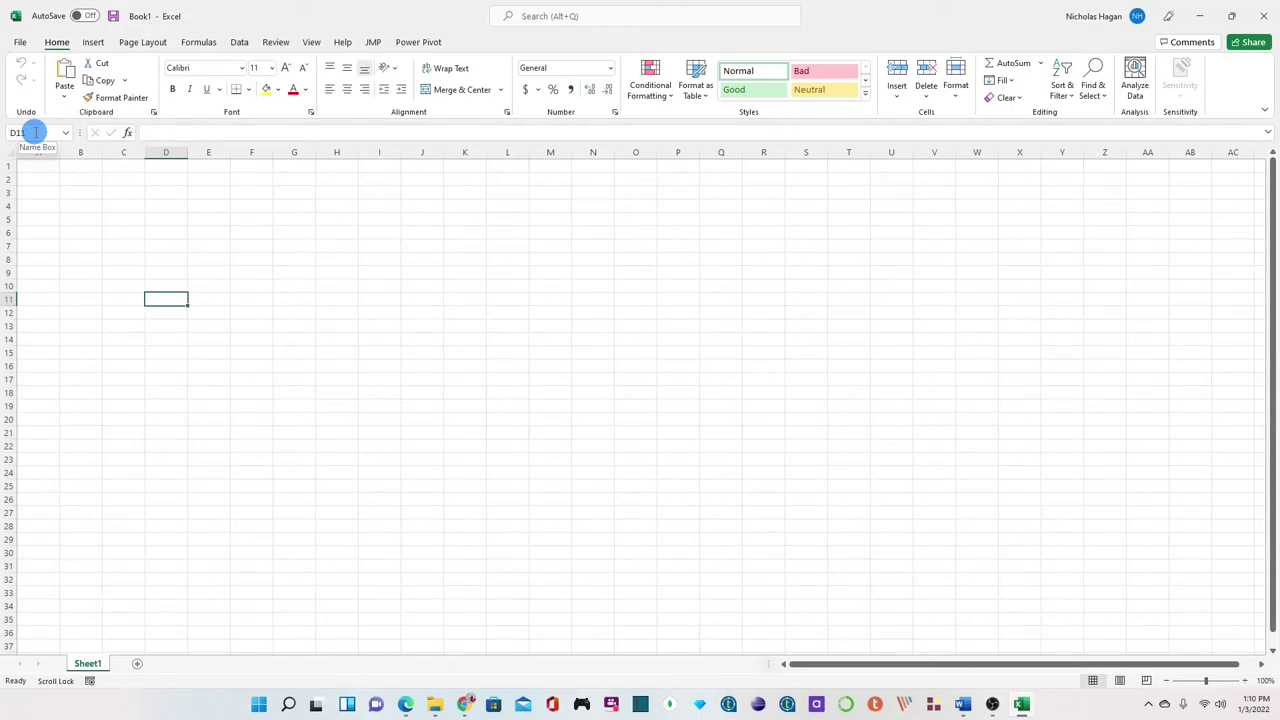
Select various cells across the sheet to compare their cell references in the Name Box.
{"action": "left_click", "coordinate": [170, 269]}
{"action": "left_click", "coordinate": [371, 300]}
{"action": "left_click", "coordinate": [237, 411]}
{"action": "left_click", "coordinate": [166, 268]}
{"action": "left_click", "coordinate": [88, 311]}
{"action": "left_click", "coordinate": [123, 333]}
{"action": "left_click", "coordinate": [250, 405]}
{"action": "left_click", "coordinate": [384, 311]}
{"action": "left_click", "coordinate": [316, 383]}
{"action": "left_click", "coordinate": [215, 354]}
{"action": "left_click", "coordinate": [252, 273]}
{"action": "left_click", "coordinate": [256, 394]}
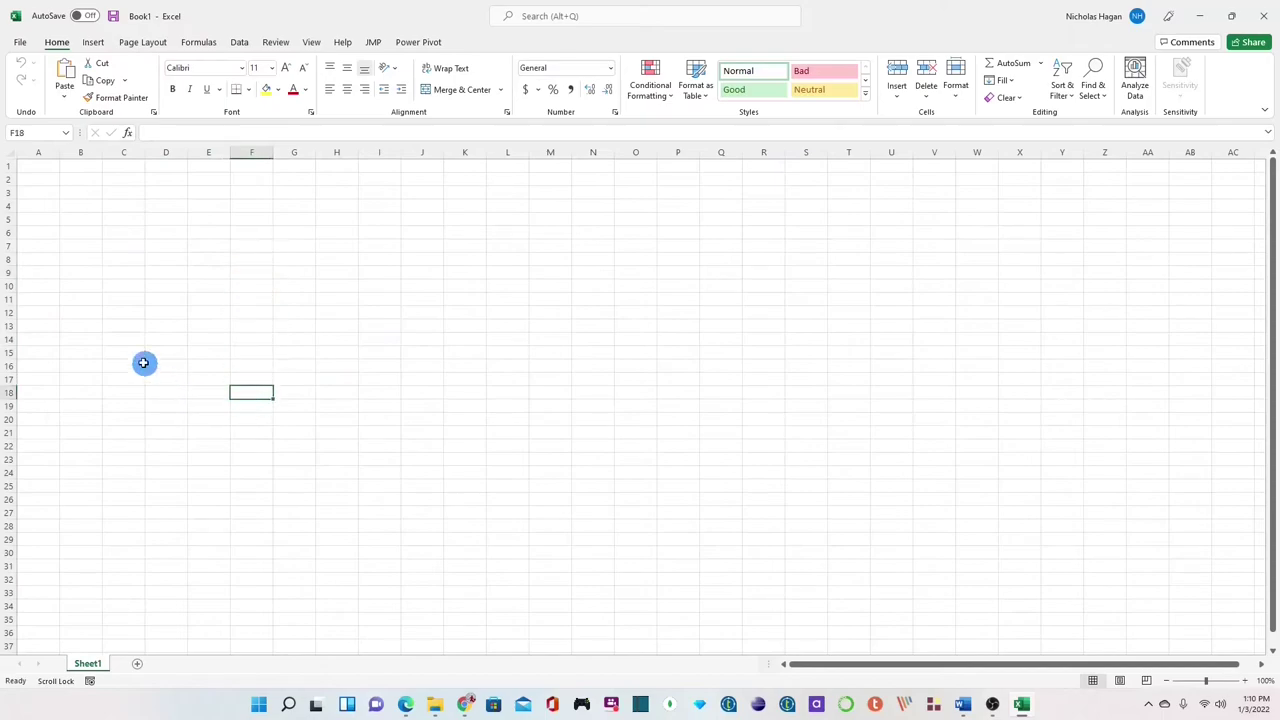
Enter the formula =2+2 in cell D6.
{"action": "left_click", "coordinate": [165, 235]}
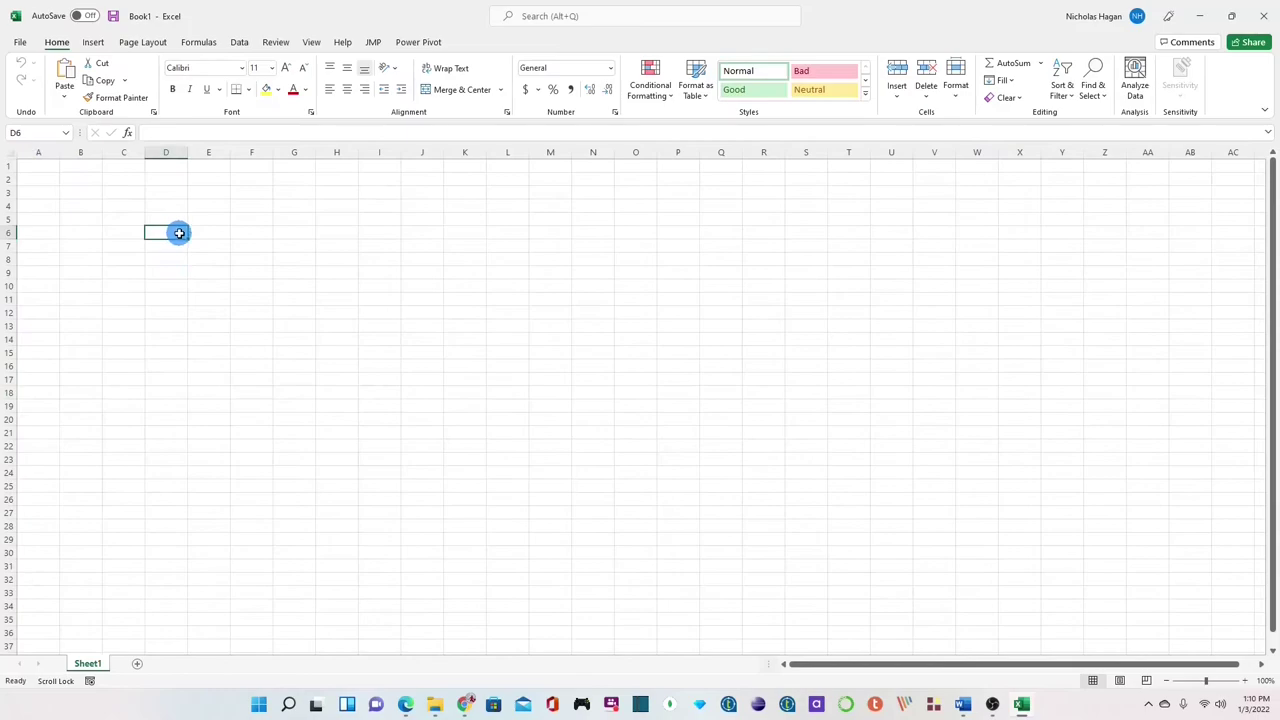
{"action": "left_click", "coordinate": [164, 233]}
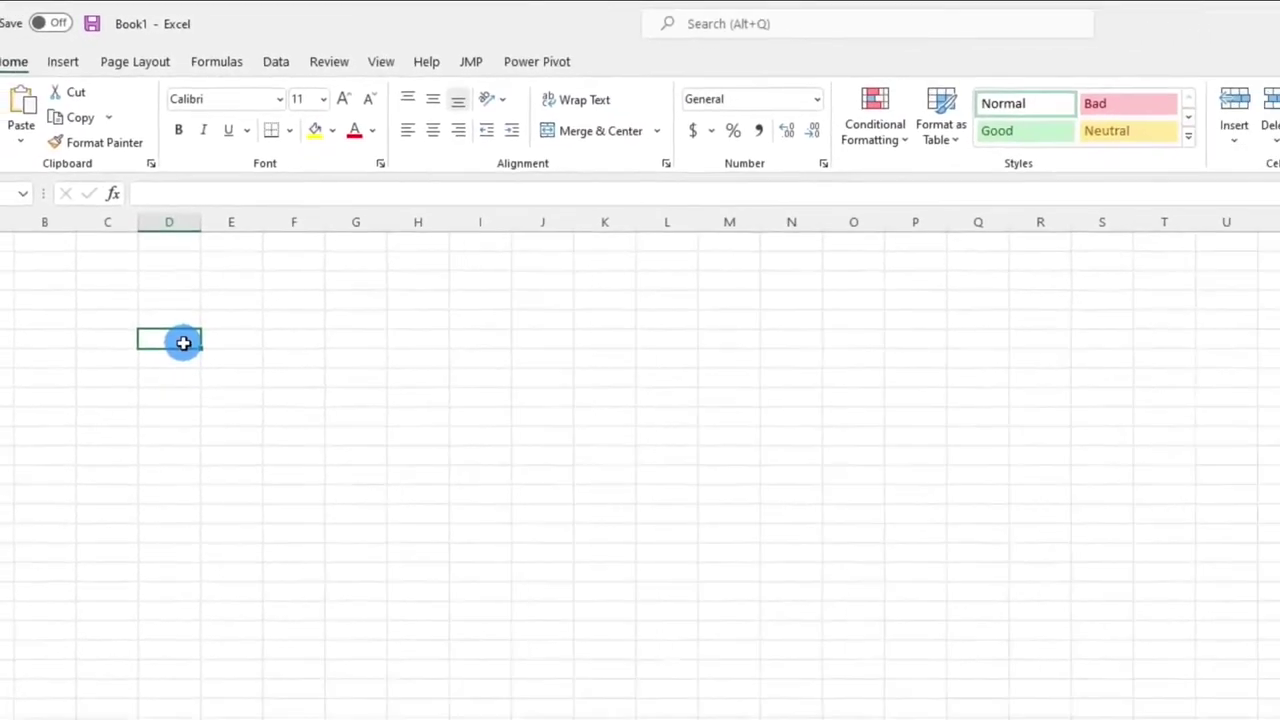
{"action": "double_click", "coordinate": [195, 465]}
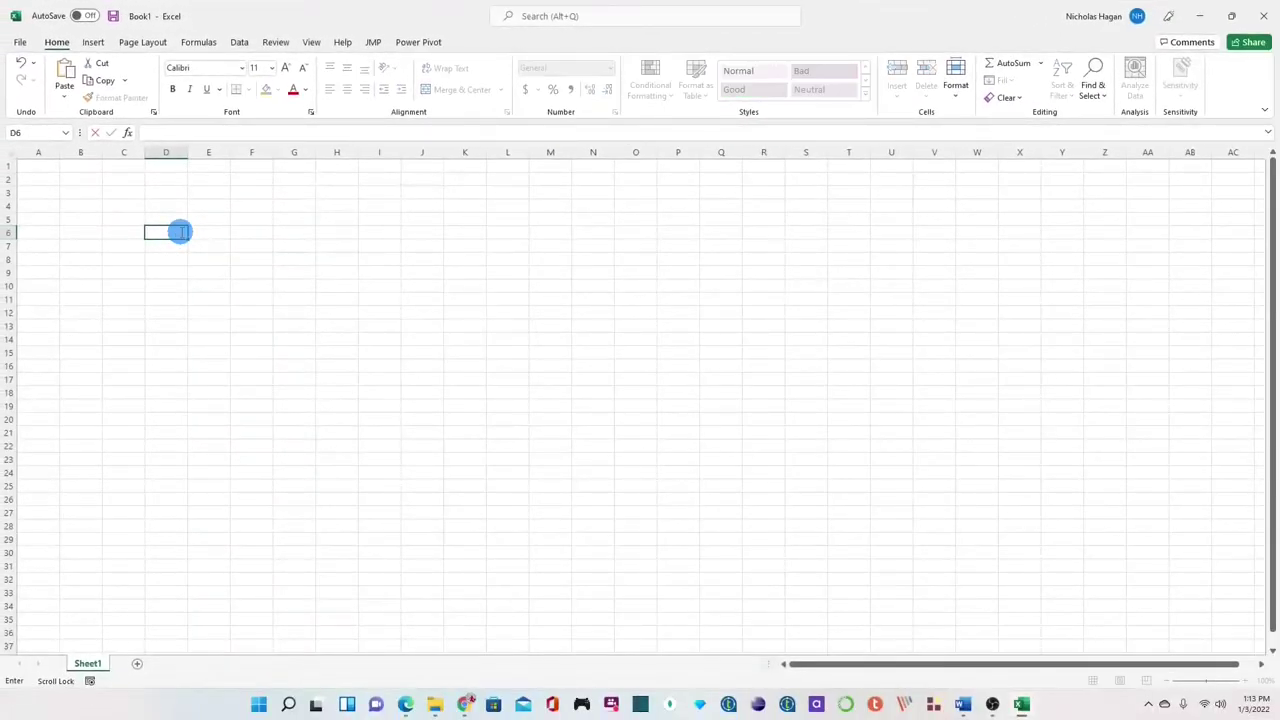
{"action": "type", "text": "=2+2"}
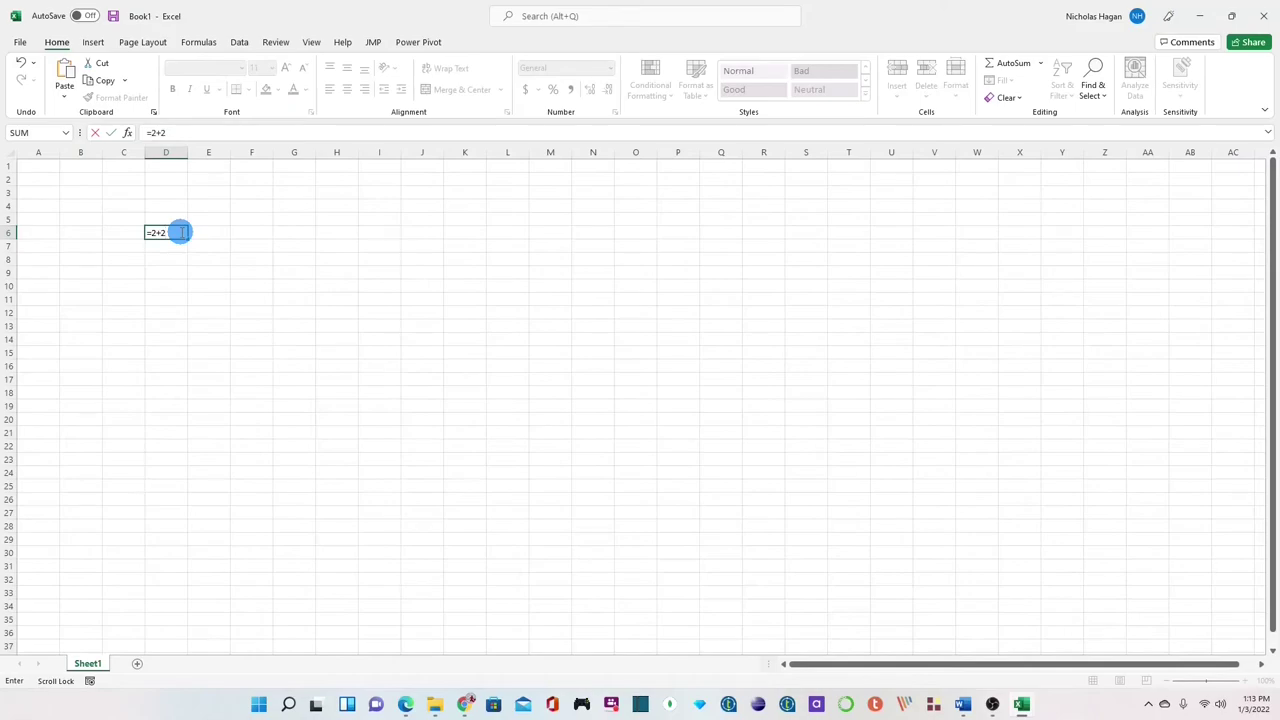
{"action": "key", "text": "Return"}
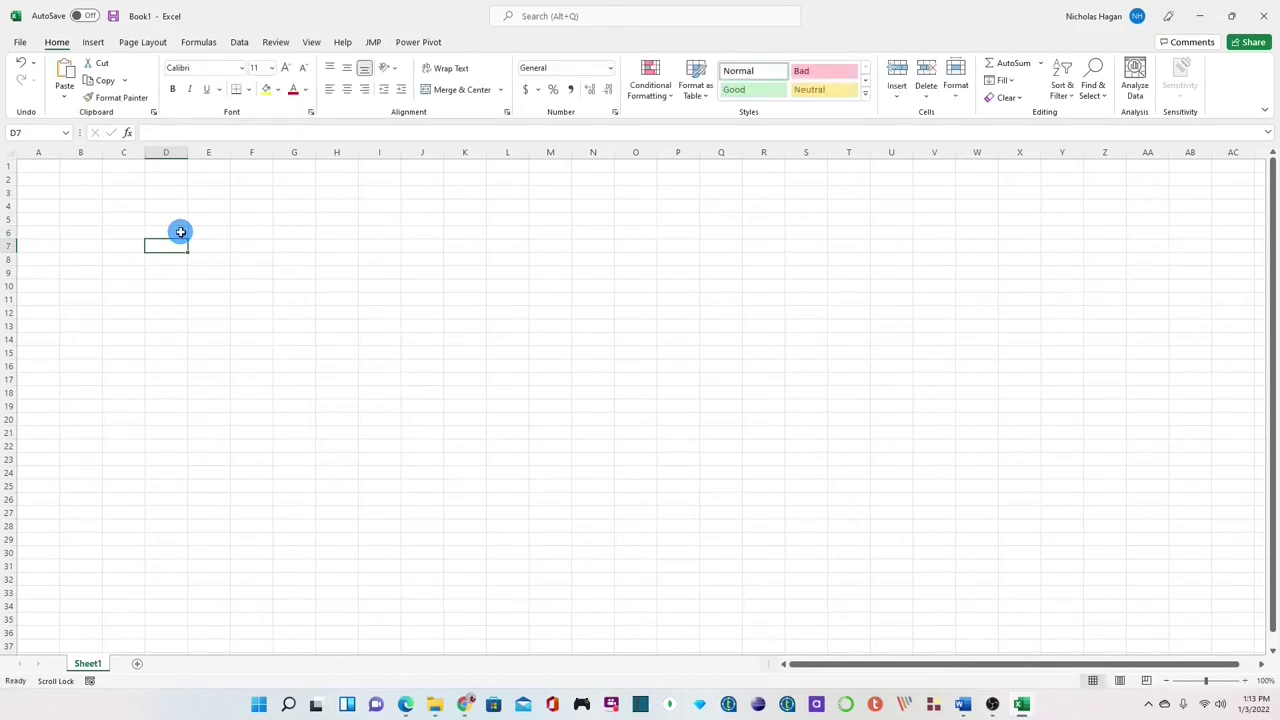
Inspect the formula stored in cell D6, keep it as is, and clear the cell's contents.
{"action": "left_click", "coordinate": [164, 232]}
{"action": "left_click", "coordinate": [190, 132]}
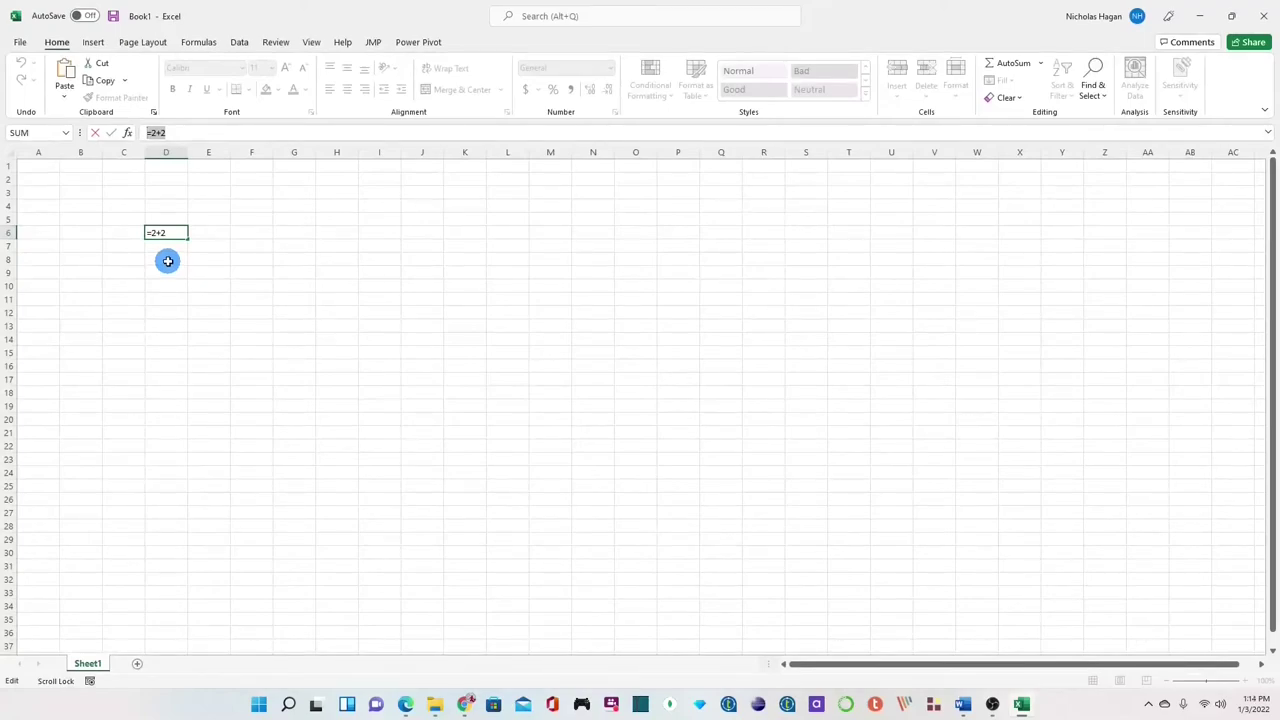
{"action": "left_click", "coordinate": [110, 132]}
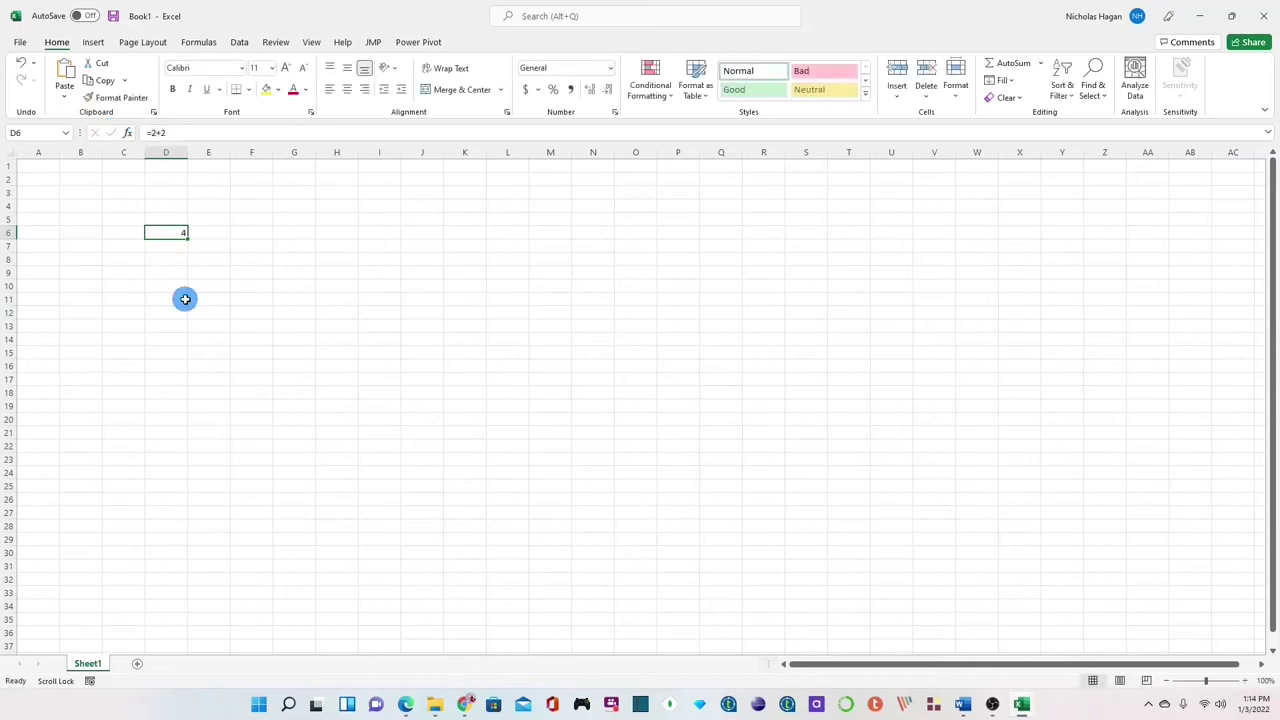
{"action": "key", "text": "BackSpace"}
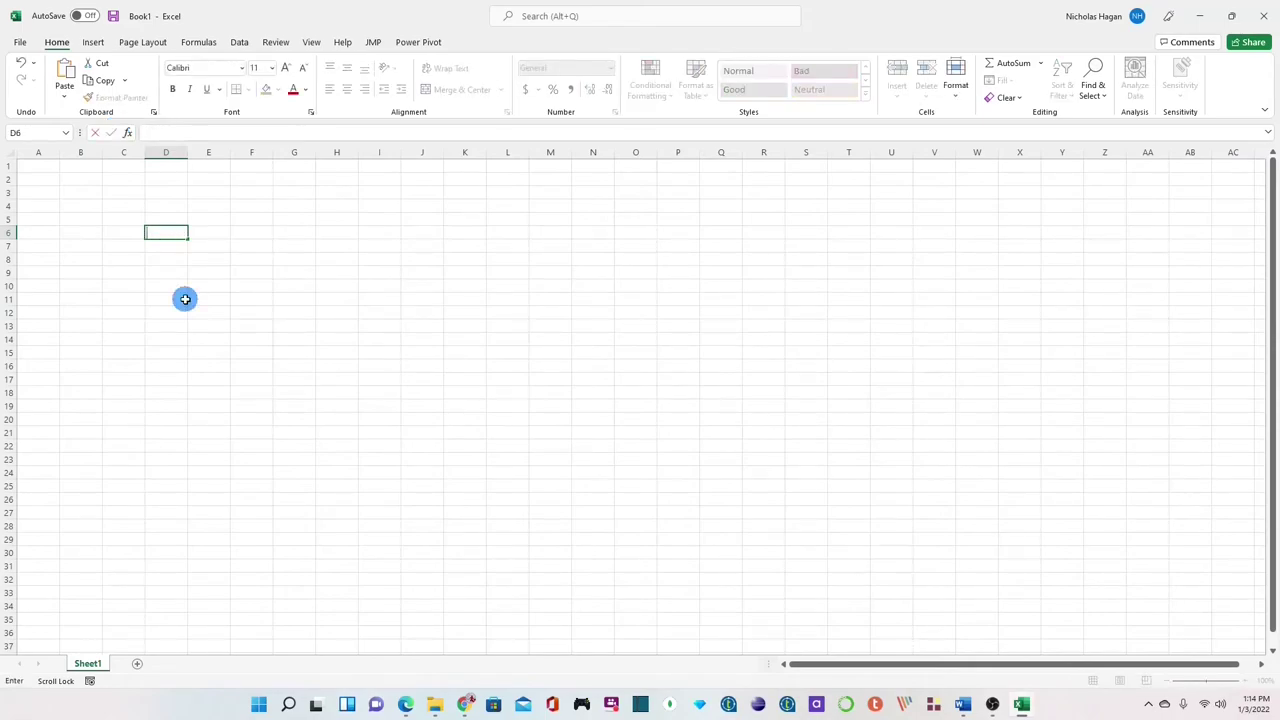
Enter the headings "Day of the Week" in B2 and "Calories Intake" in C2, with "Monday" in B3.
{"action": "left_click", "coordinate": [81, 179]}
{"action": "type", "text": "Day of the Week"}
{"action": "key", "text": "Tab"}
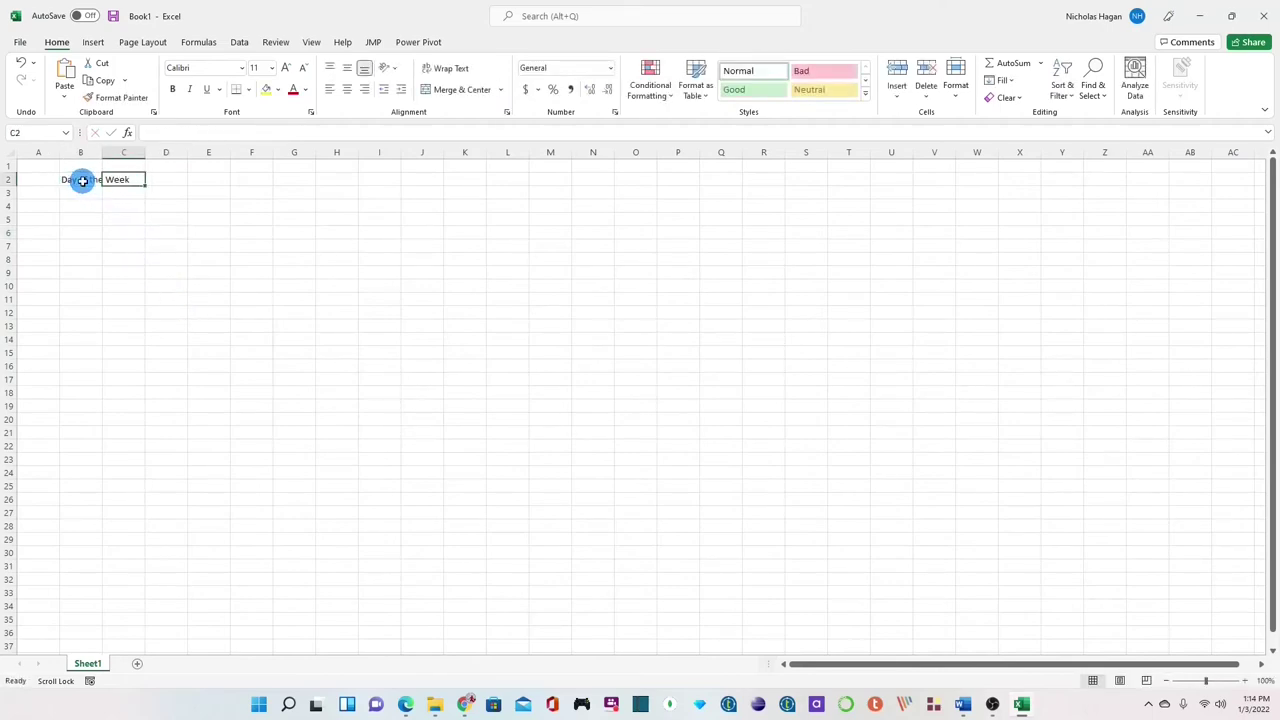
{"action": "type", "text": "Calories Intake"}
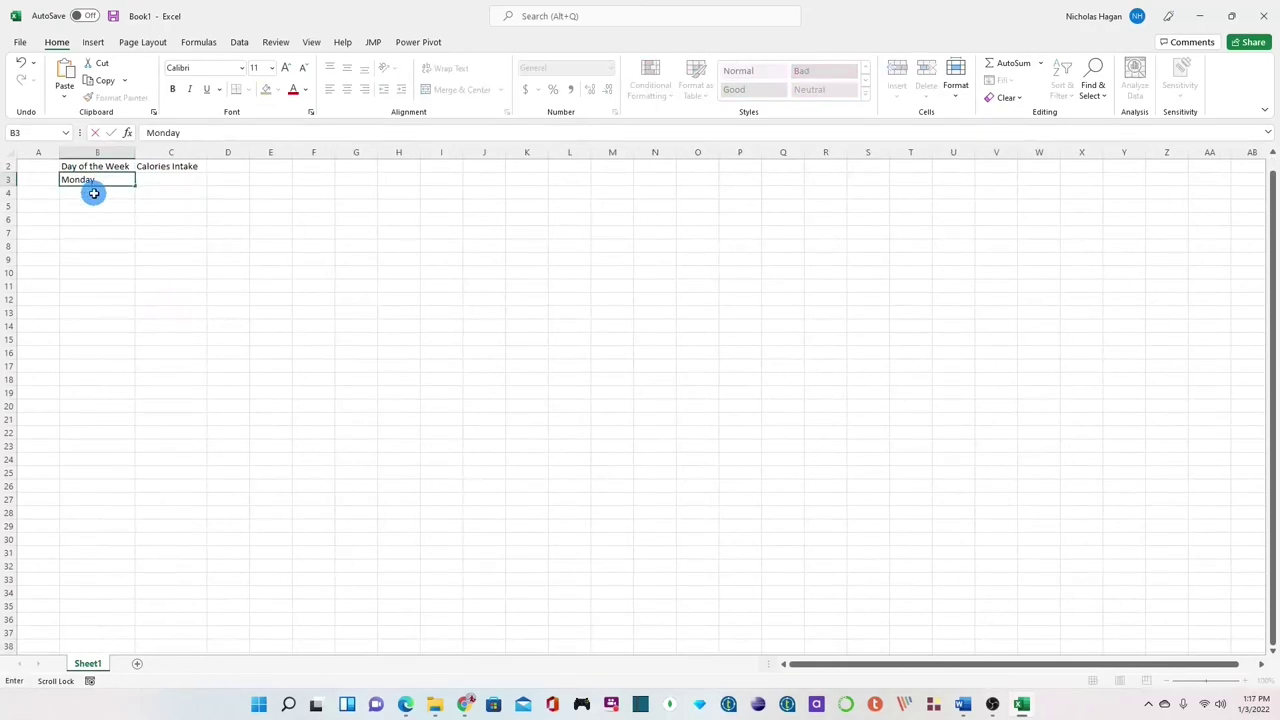
List the remaining days from Tuesday to Sunday below Monday in cells B4 to B9.
{"action": "left_click", "coordinate": [98, 207]}
{"action": "type", "text": "Tuesday"}
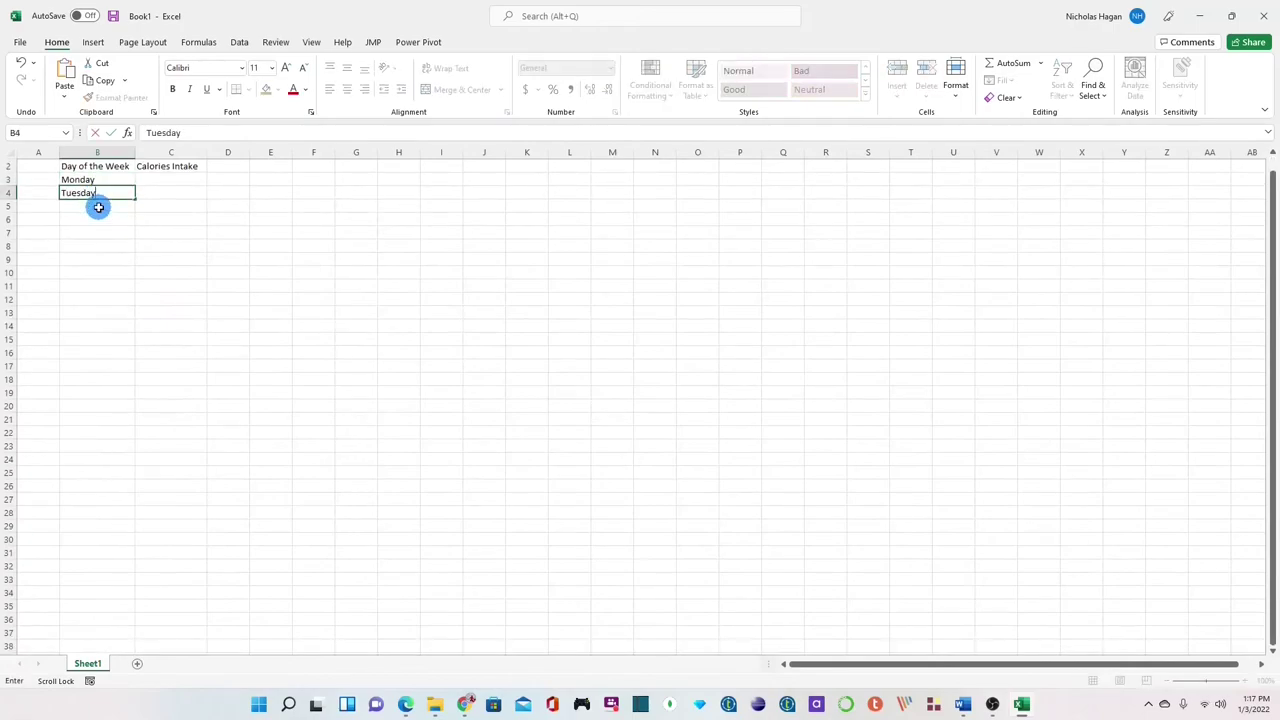
{"action": "key", "text": "Return"}
{"action": "type", "text": "Wednesday"}
{"action": "key", "text": "Return"}
{"action": "type", "text": "Thursday"}
{"action": "key", "text": "Return"}
{"action": "type", "text": "Friday"}
{"action": "key", "text": "Return"}
{"action": "type", "text": "Saturday"}
{"action": "key", "text": "Return"}
{"action": "type", "text": "Sunday"}
Enter the calorie values 1200, 1450, 950 and 2050 for Monday to Thursday in cells C3 to C6.
{"action": "left_click", "coordinate": [160, 192]}
{"action": "type", "text": "1200"}
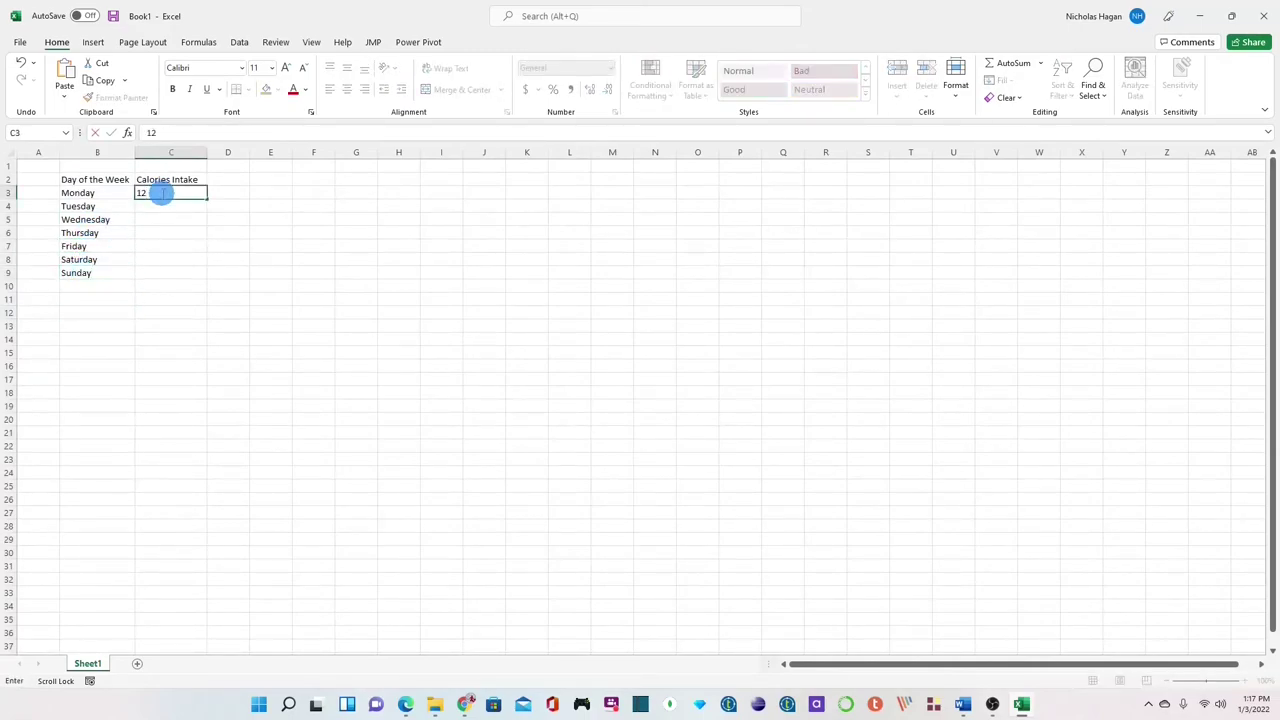
{"action": "left_click", "coordinate": [157, 205]}
{"action": "type", "text": "1450"}
{"action": "left_click", "coordinate": [166, 221]}
{"action": "type", "text": "950"}
{"action": "left_click", "coordinate": [170, 232]}
{"action": "type", "text": "2050"}
Complete the calorie column with 1000 for Friday, 1250 for Saturday and 800 for Sunday in cells C7 to C9.
{"action": "left_click", "coordinate": [169, 248]}
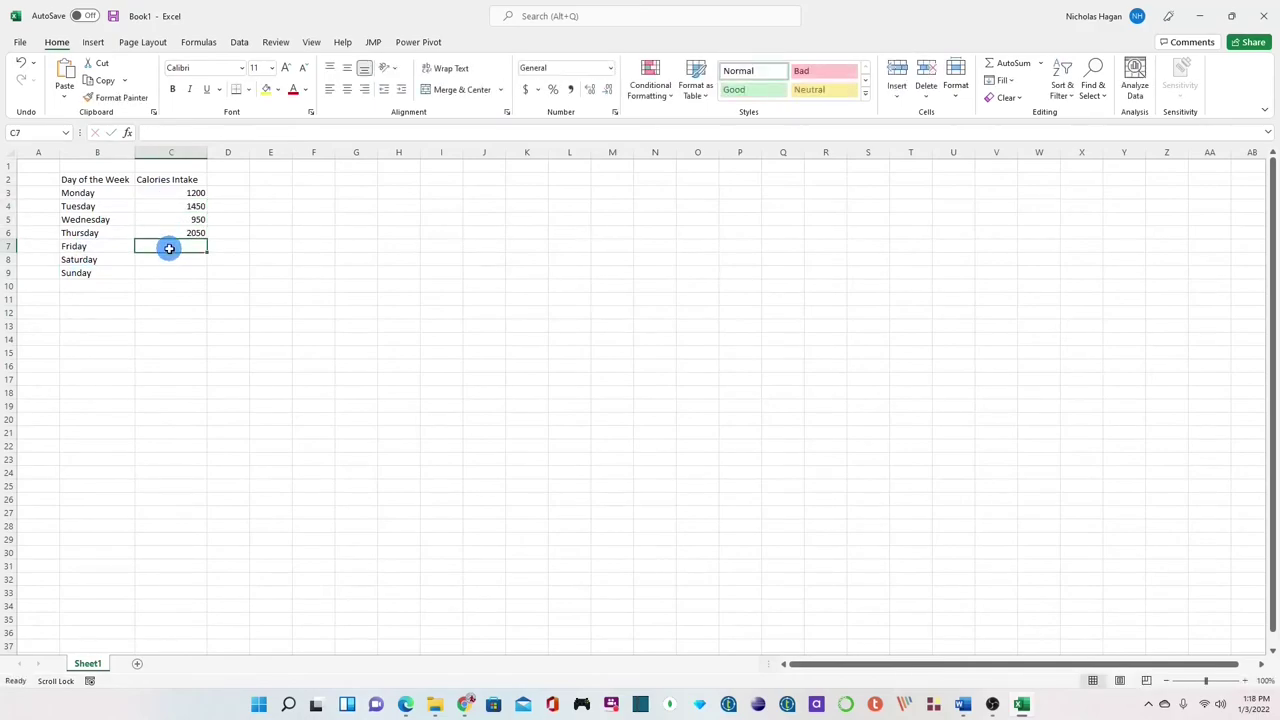
{"action": "type", "text": "1000"}
{"action": "key", "text": "Tab"}
{"action": "scroll", "coordinate": [169, 248], "scroll_direction": "down", "scroll_amount": 1}
{"action": "scroll", "coordinate": [169, 248], "scroll_direction": "up", "scroll_amount": 1}
{"action": "left_click", "coordinate": [180, 259]}
{"action": "type", "text": "1250"}
{"action": "left_click", "coordinate": [188, 271]}
{"action": "type", "text": "800"}
{"action": "left_click", "coordinate": [171, 312]}
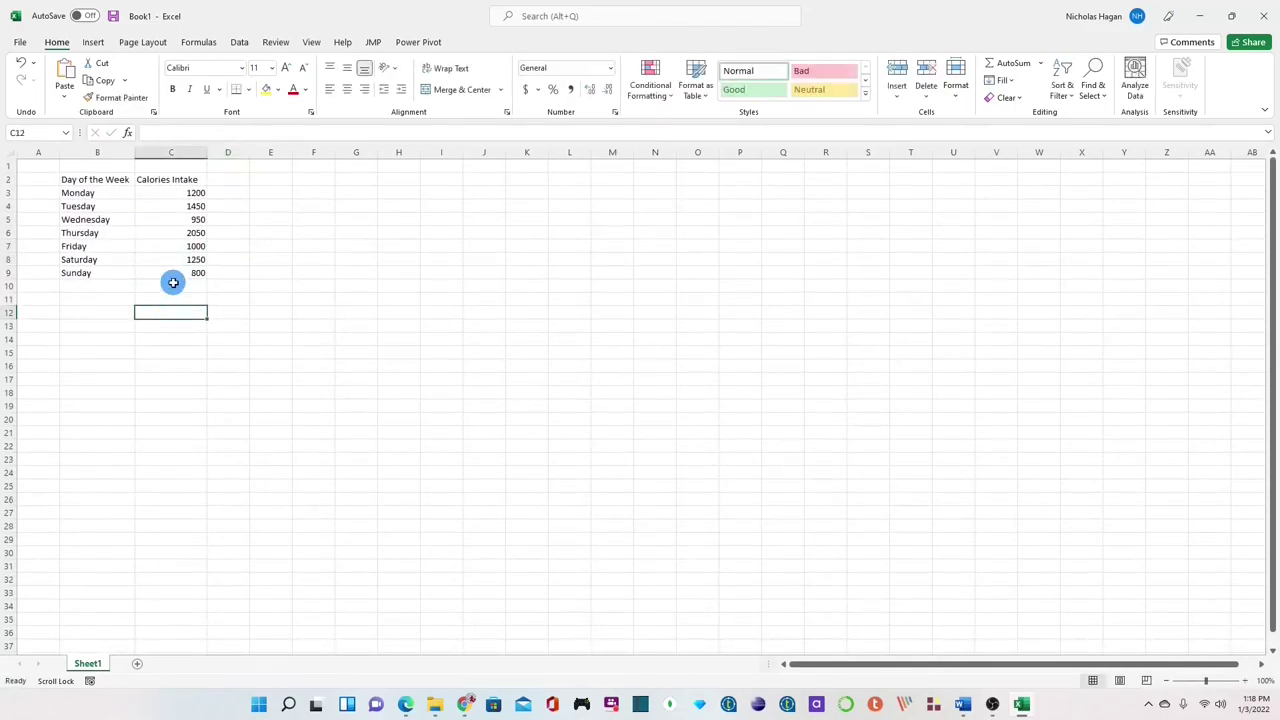
{"action": "left_click", "coordinate": [195, 274]}
{"action": "left_click", "coordinate": [173, 321]}
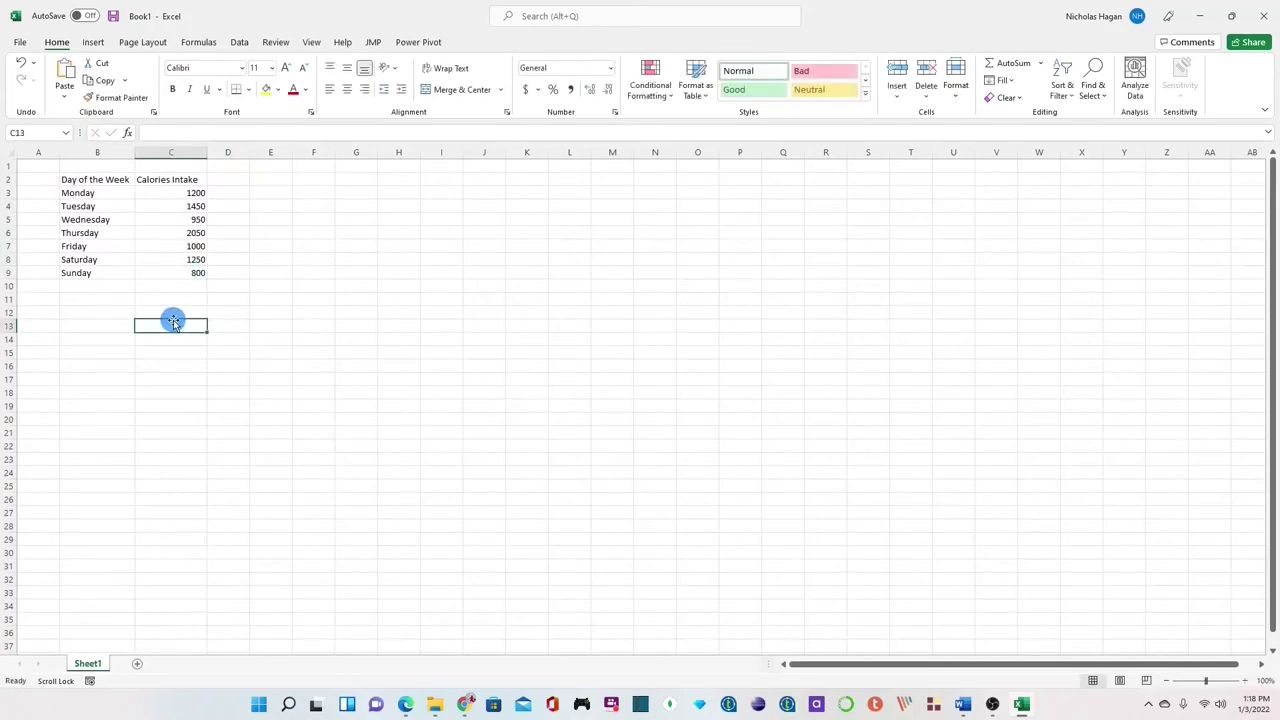
{"action": "left_click", "coordinate": [105, 338]}
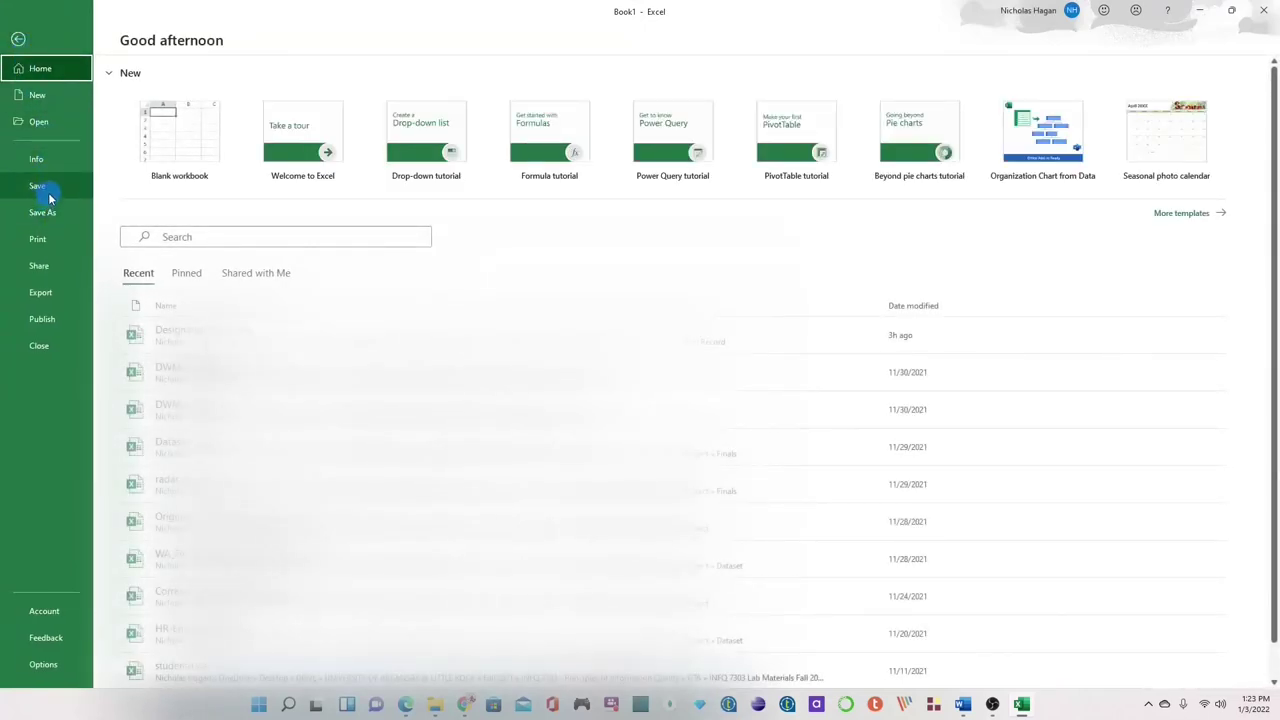
Save the workbook in this PC's Documents folder as an Excel Workbook named "Introduction to microsoft Excel".
{"action": "left_click", "coordinate": [37, 189]}
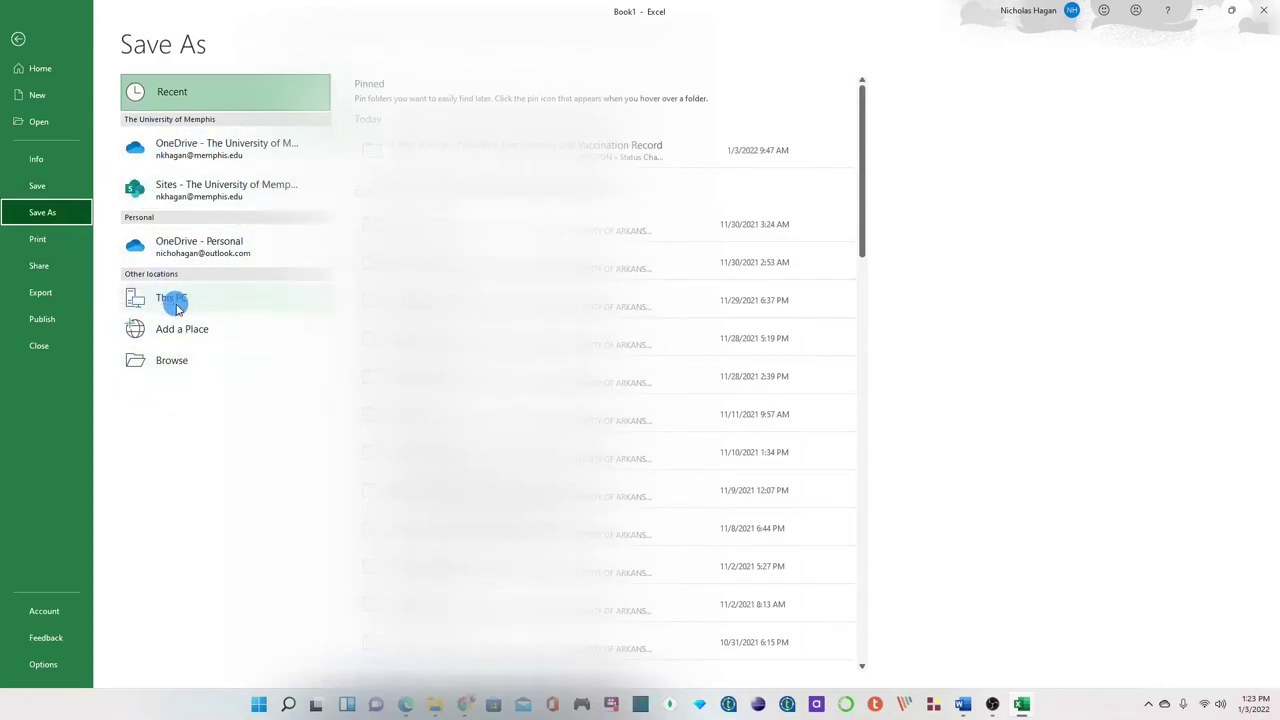
{"action": "left_click", "coordinate": [176, 305]}
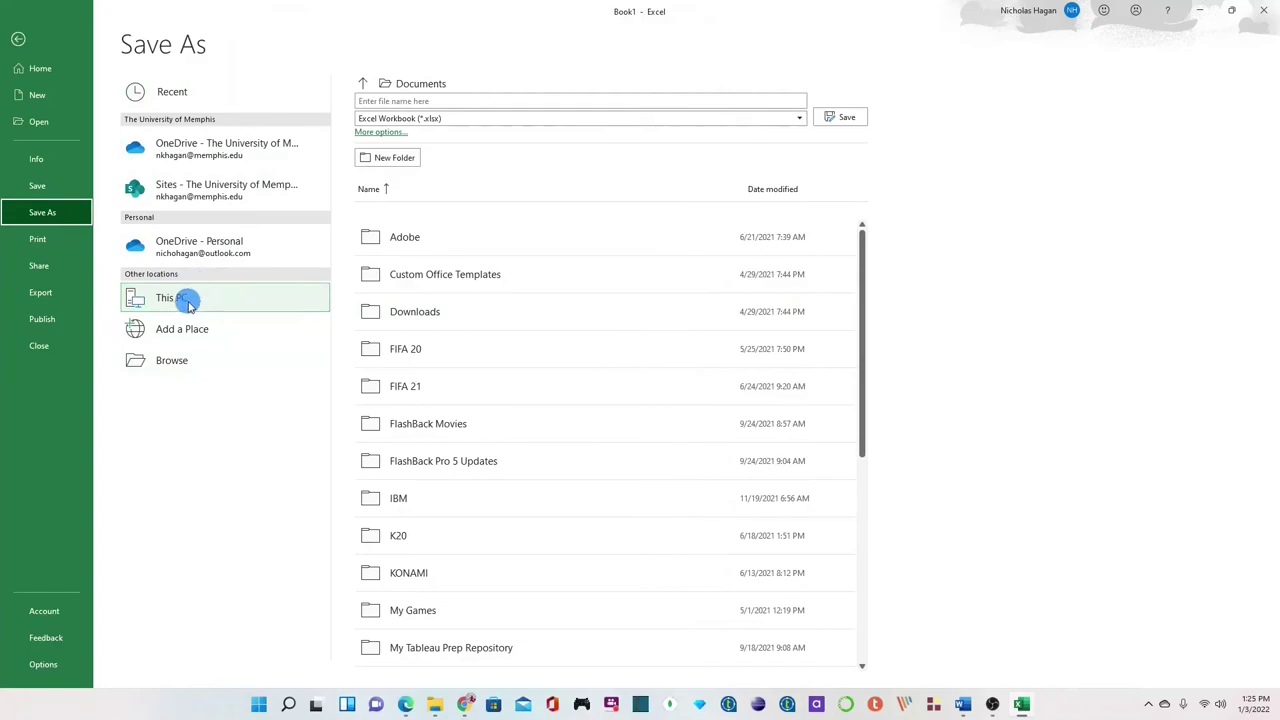
{"action": "left_click", "coordinate": [396, 100]}
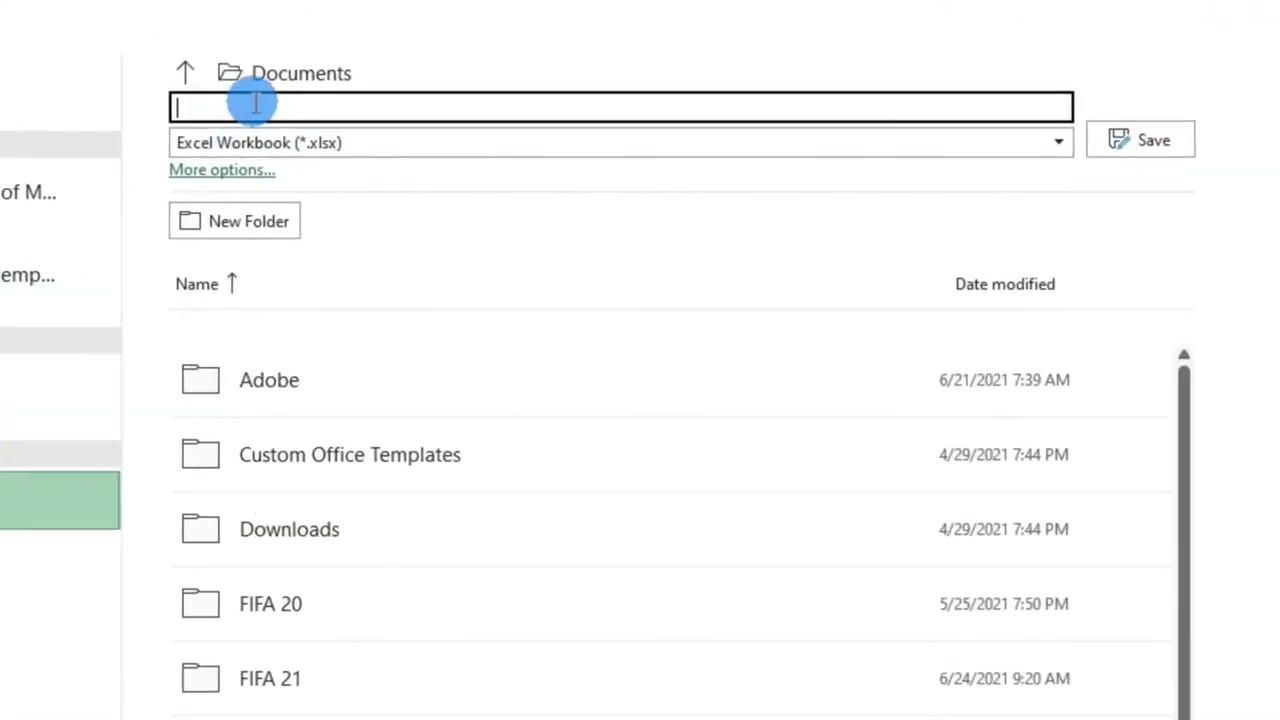
{"action": "type", "text": "Introductio"}
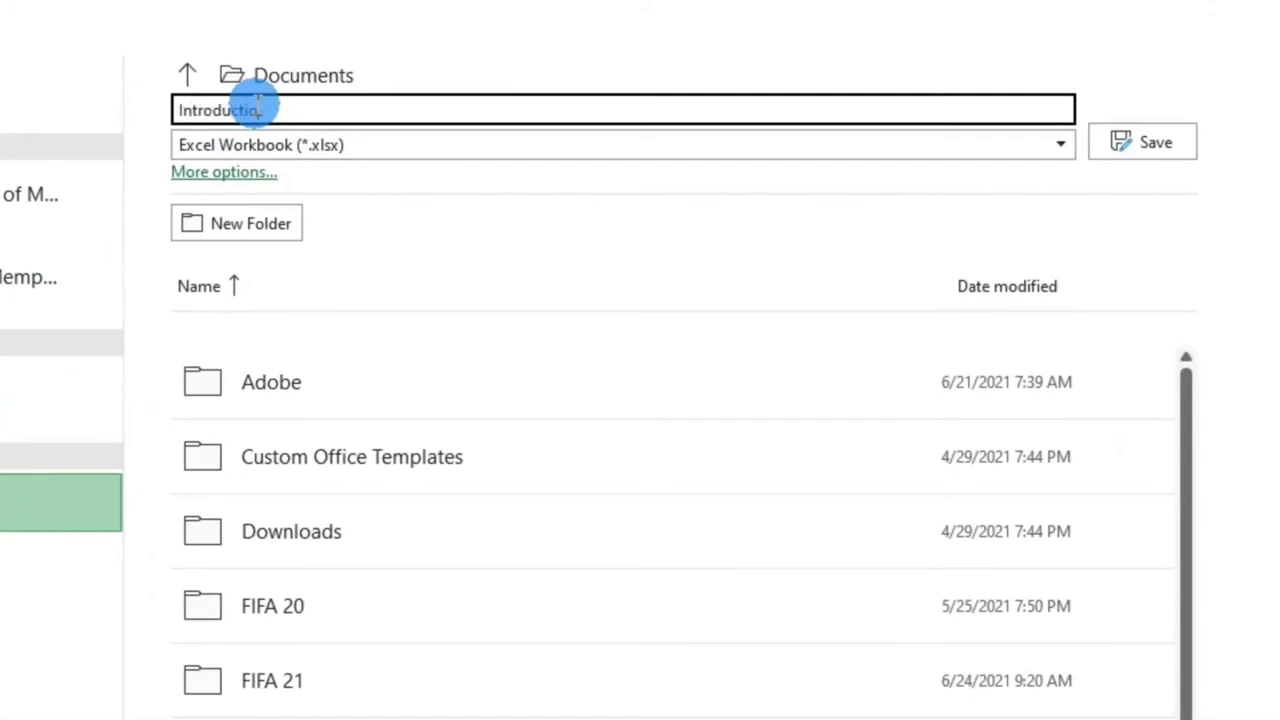
{"action": "type", "text": "n to microsoft Excel"}
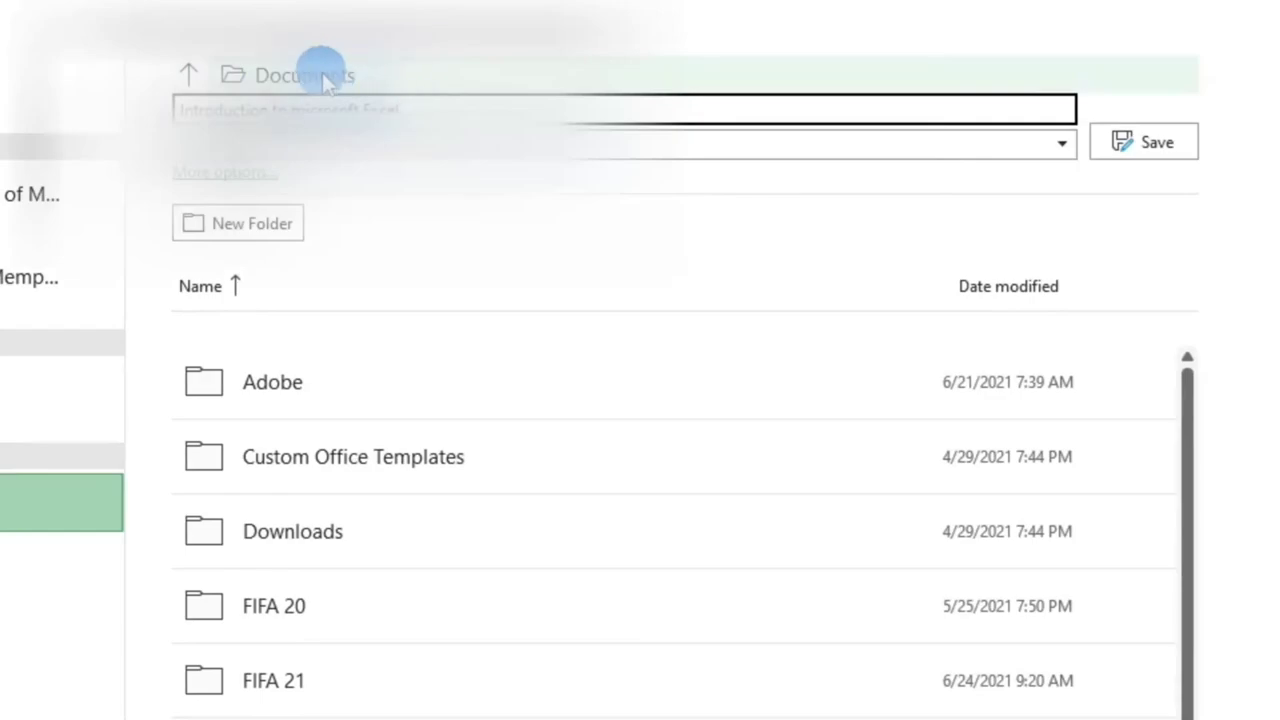
{"action": "left_click", "coordinate": [1150, 150]}
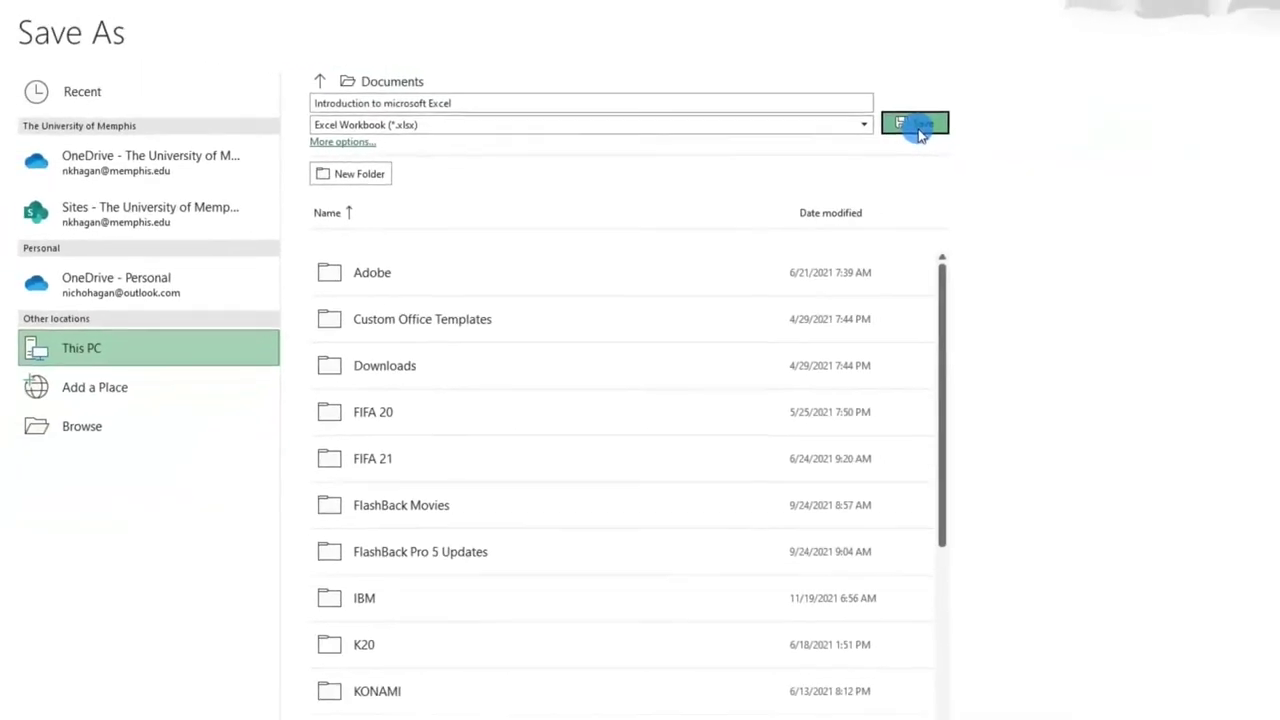